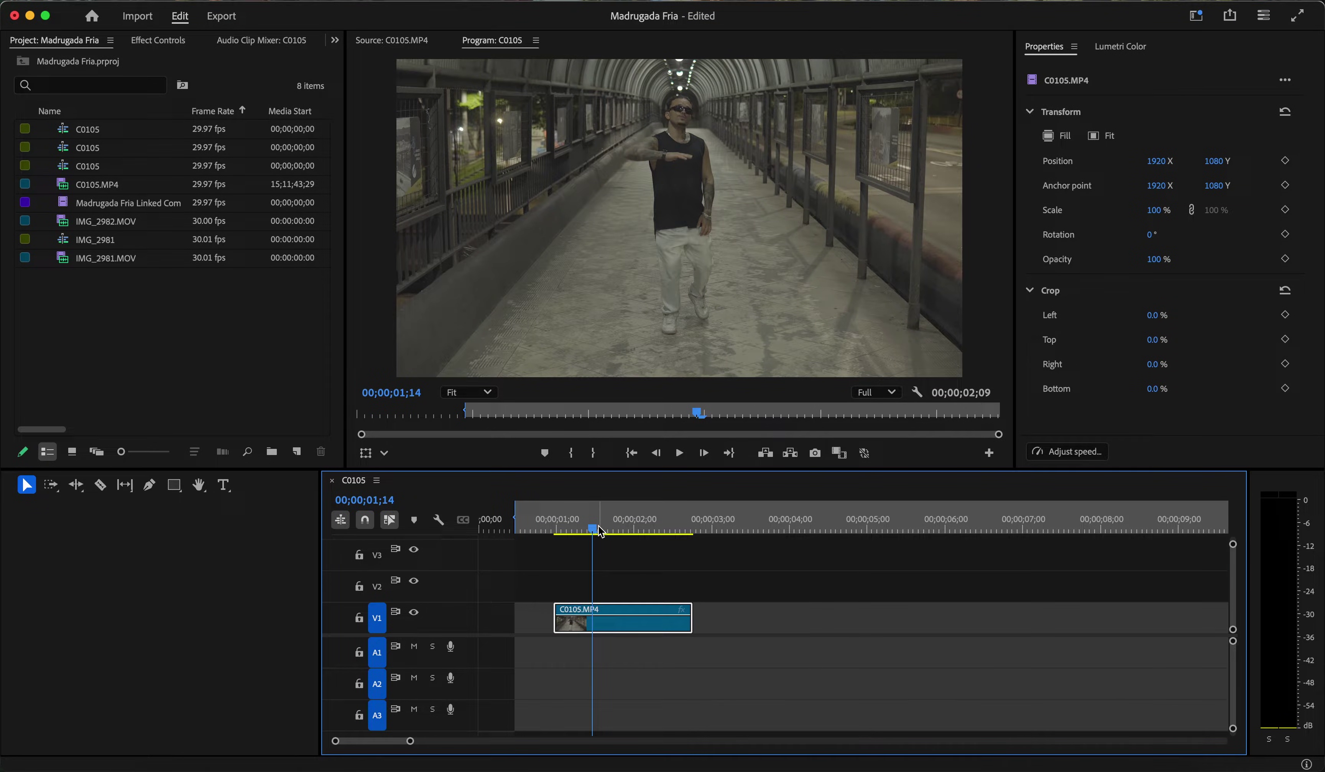
- Move the C0105.MP4 clip up to track V2 and place a duplicate directly above it on V3
left_click_drag(599, 528, 585, 528)
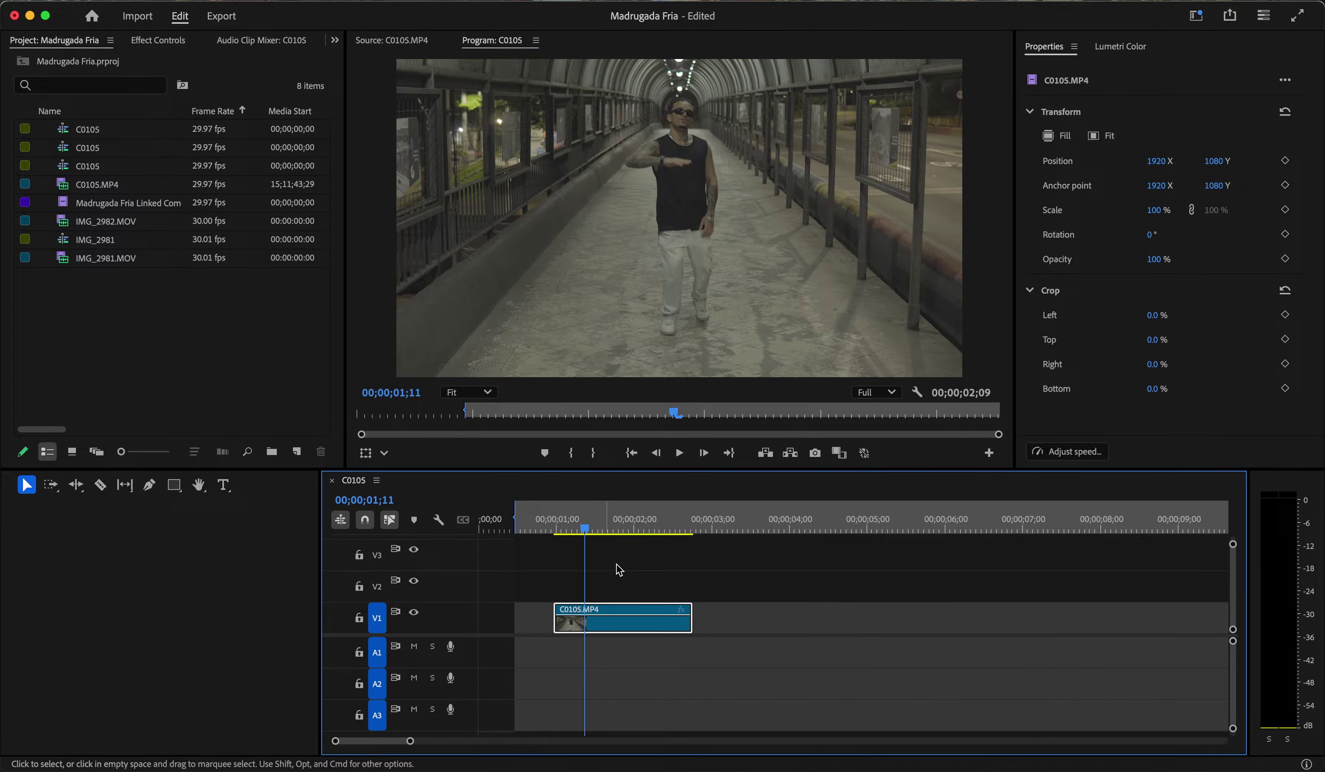
left_click_drag(617, 622, 648, 590)
mouse_move(608, 525)
left_mouse_down()
mouse_move(648, 529)
mouse_move(592, 528)
mouse_move(629, 529)
left_mouse_up()
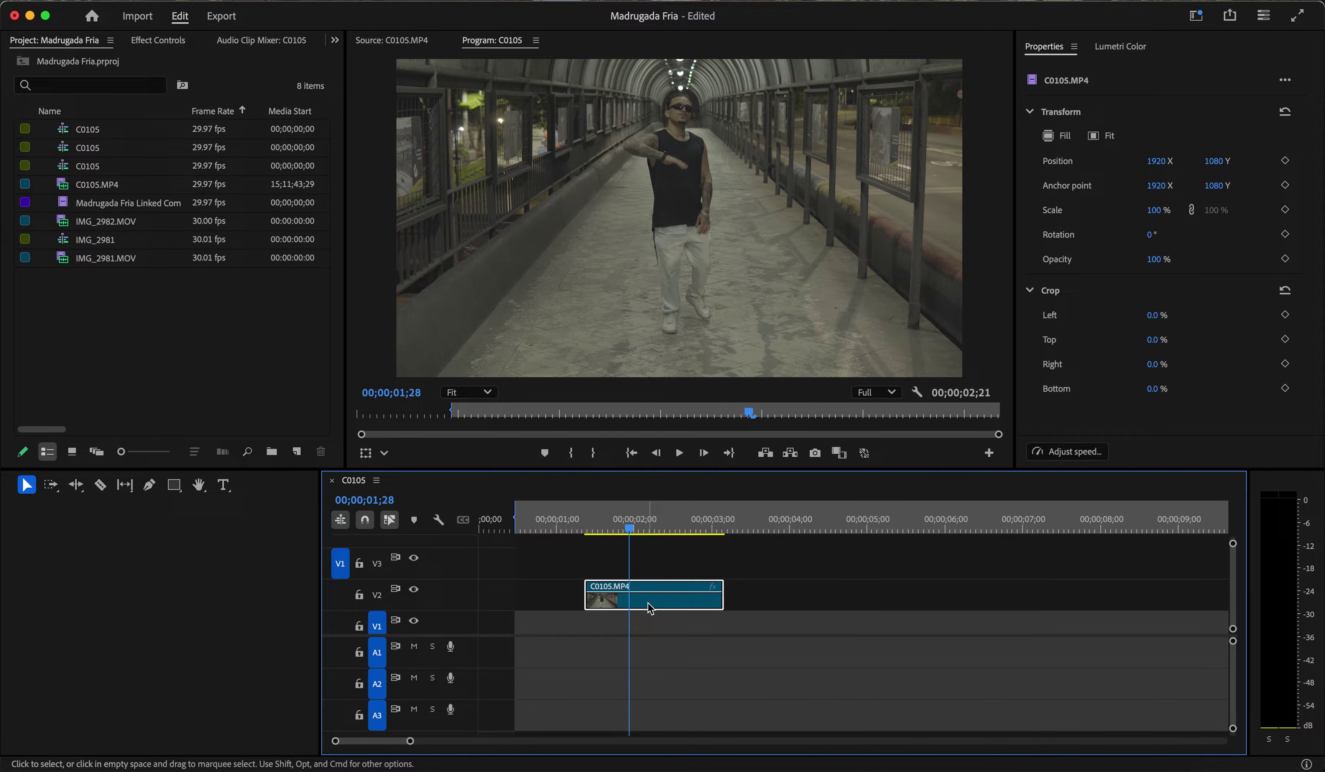
left_click_drag(645, 606, 651, 563)
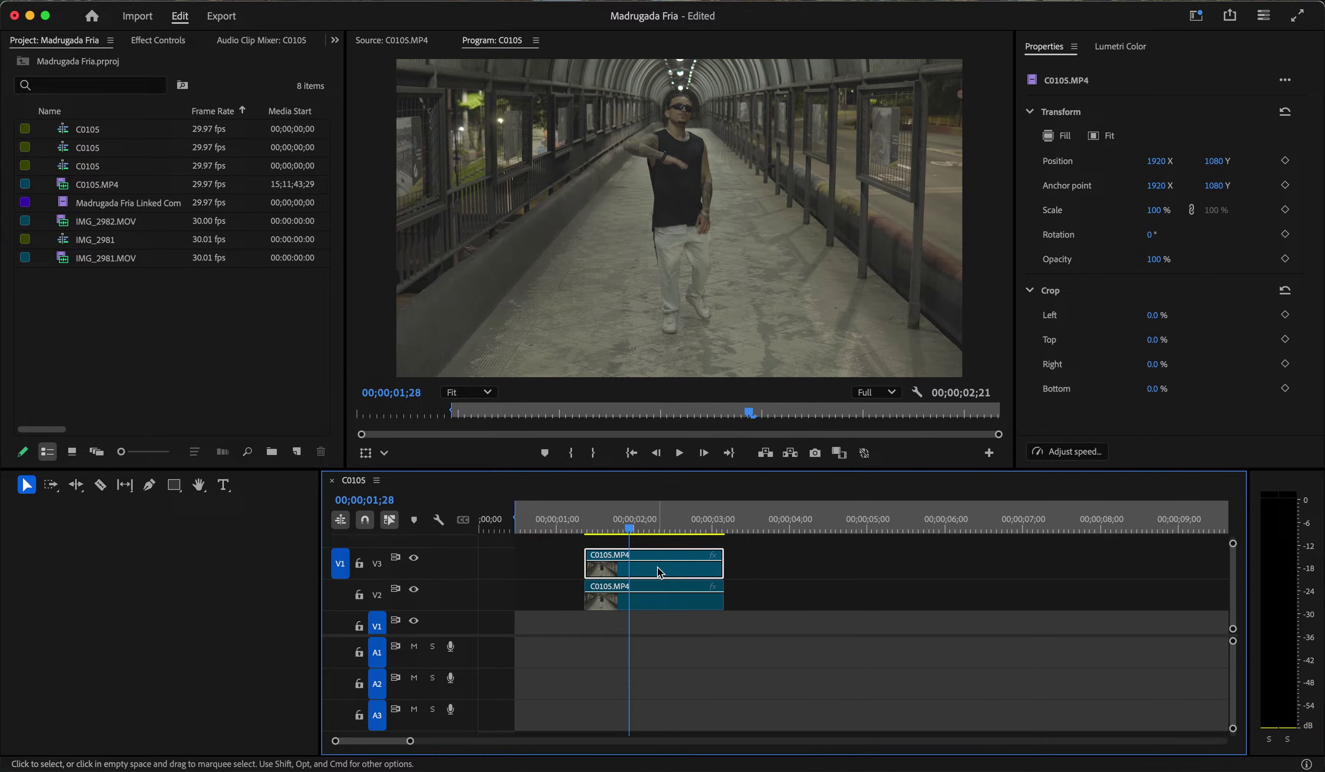
- Replace the C0105.MP4 copy on V3 with an After Effects composition
right_click(656, 574)
scroll(705, 598, "down", 5)
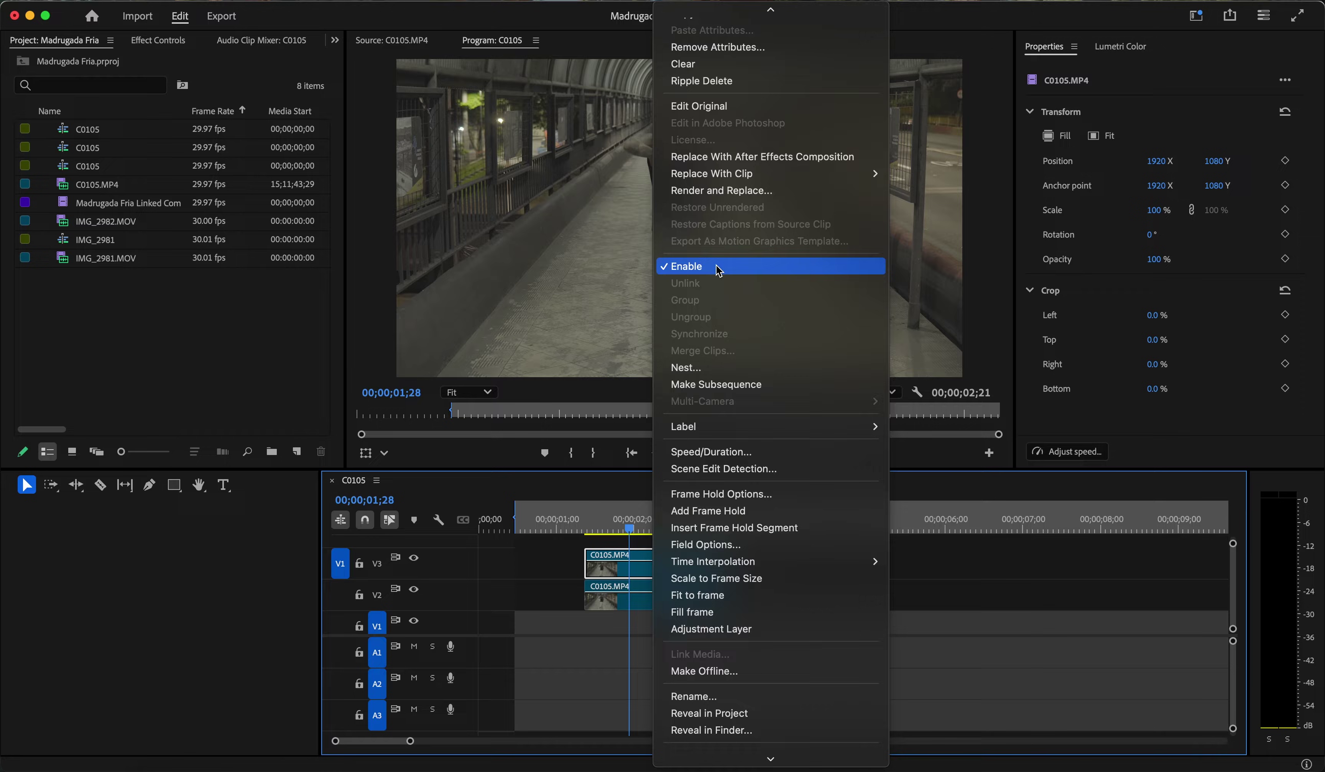
left_click(760, 157)
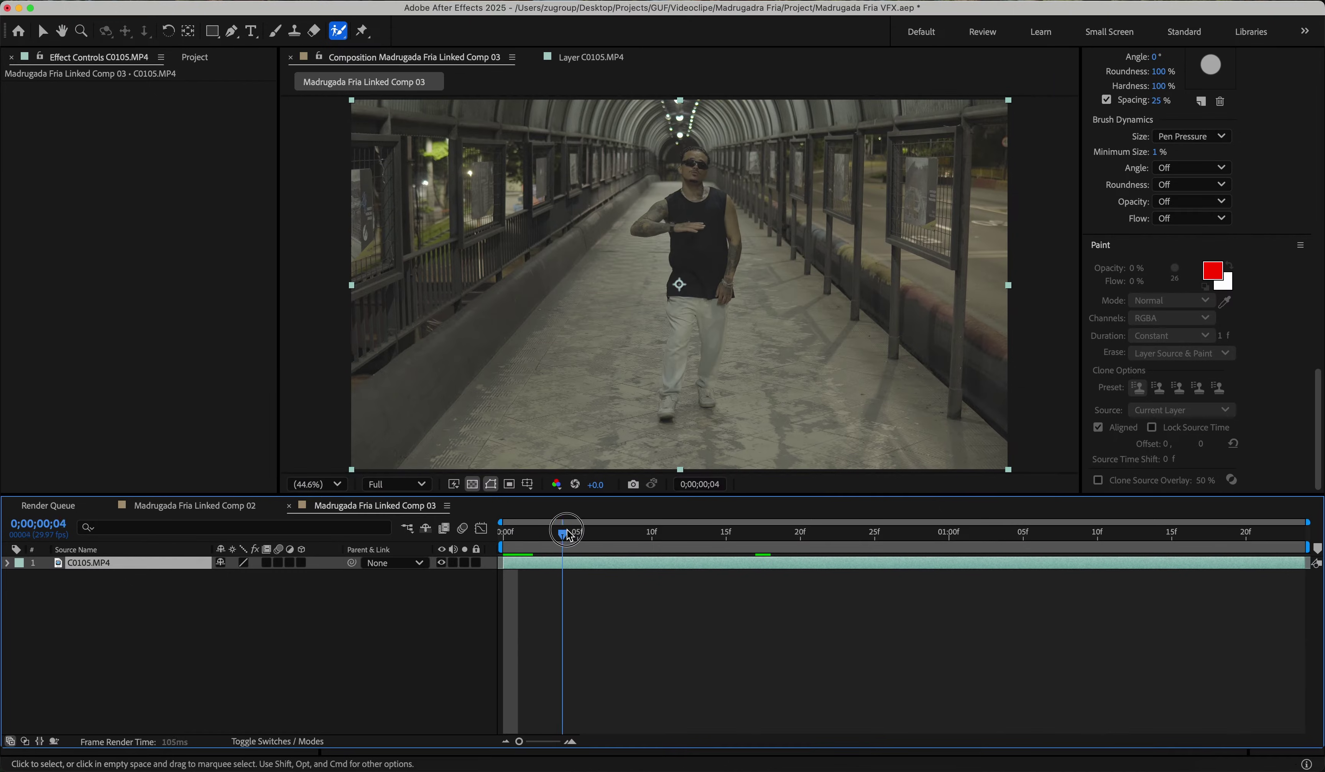
- Preview the linked composition in After Effects and open its C0105.MP4 layer in the Layer viewer
key("space")
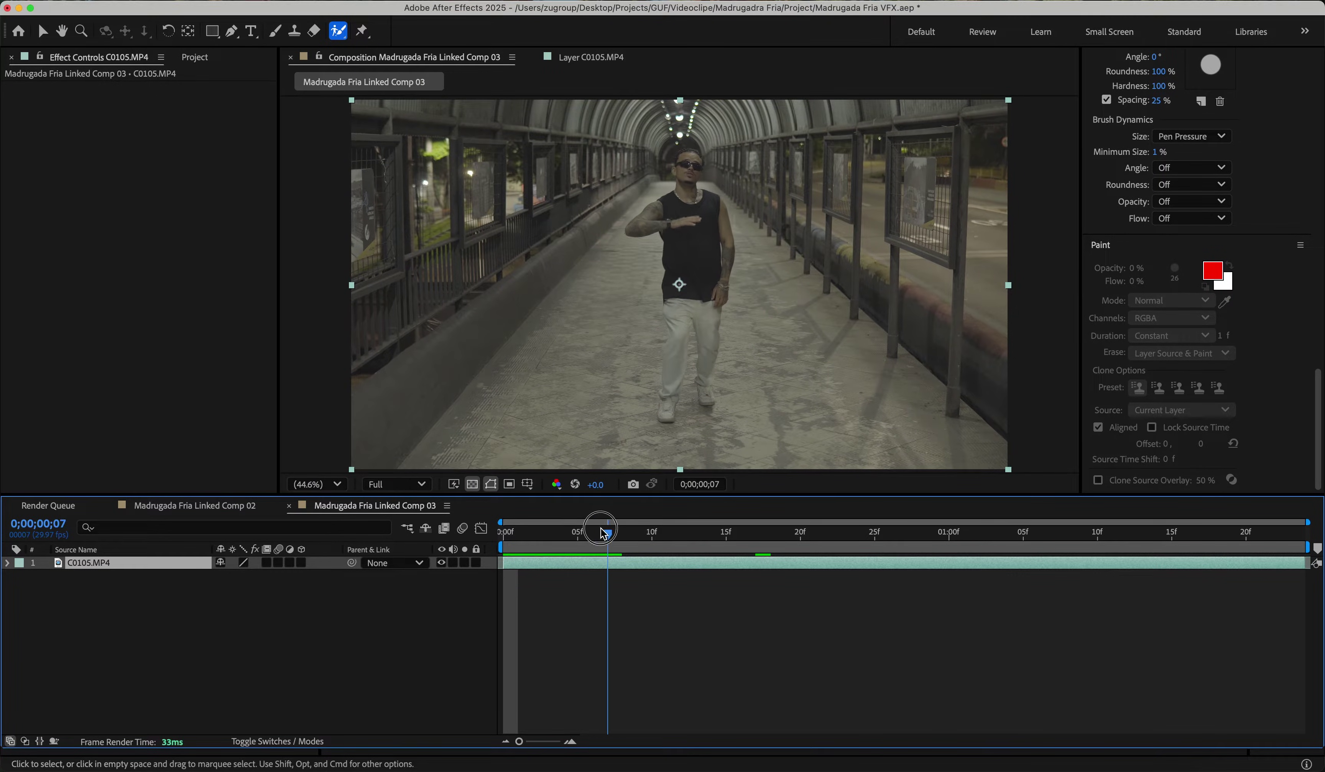
key("space")
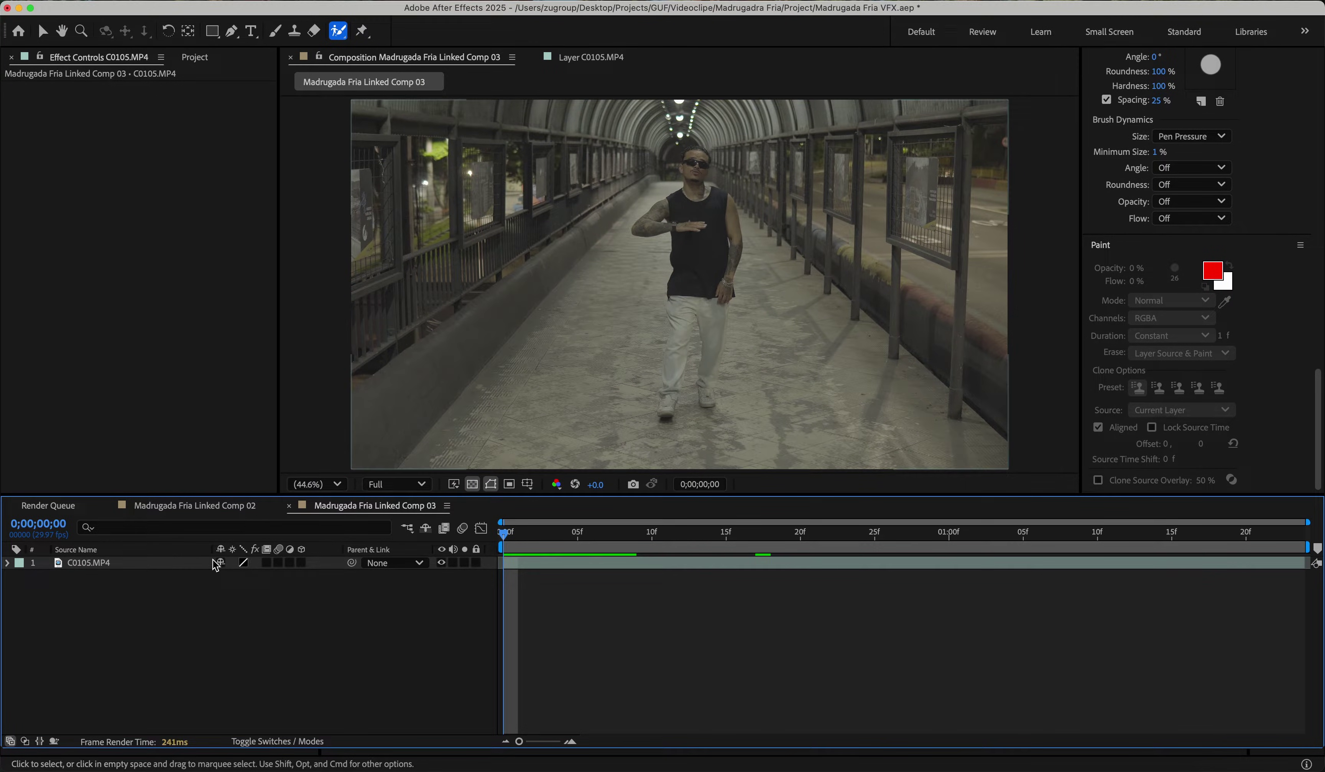
left_click(60, 565)
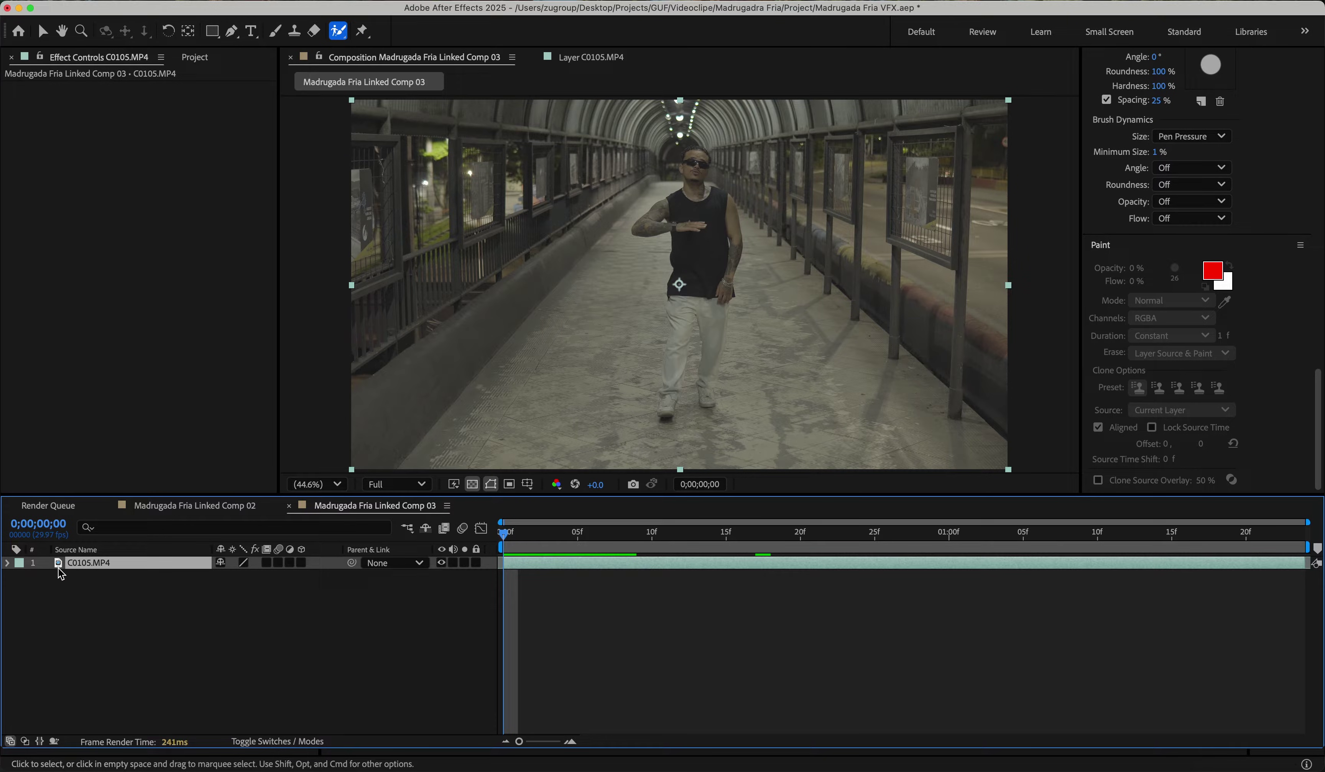
left_click(588, 57)
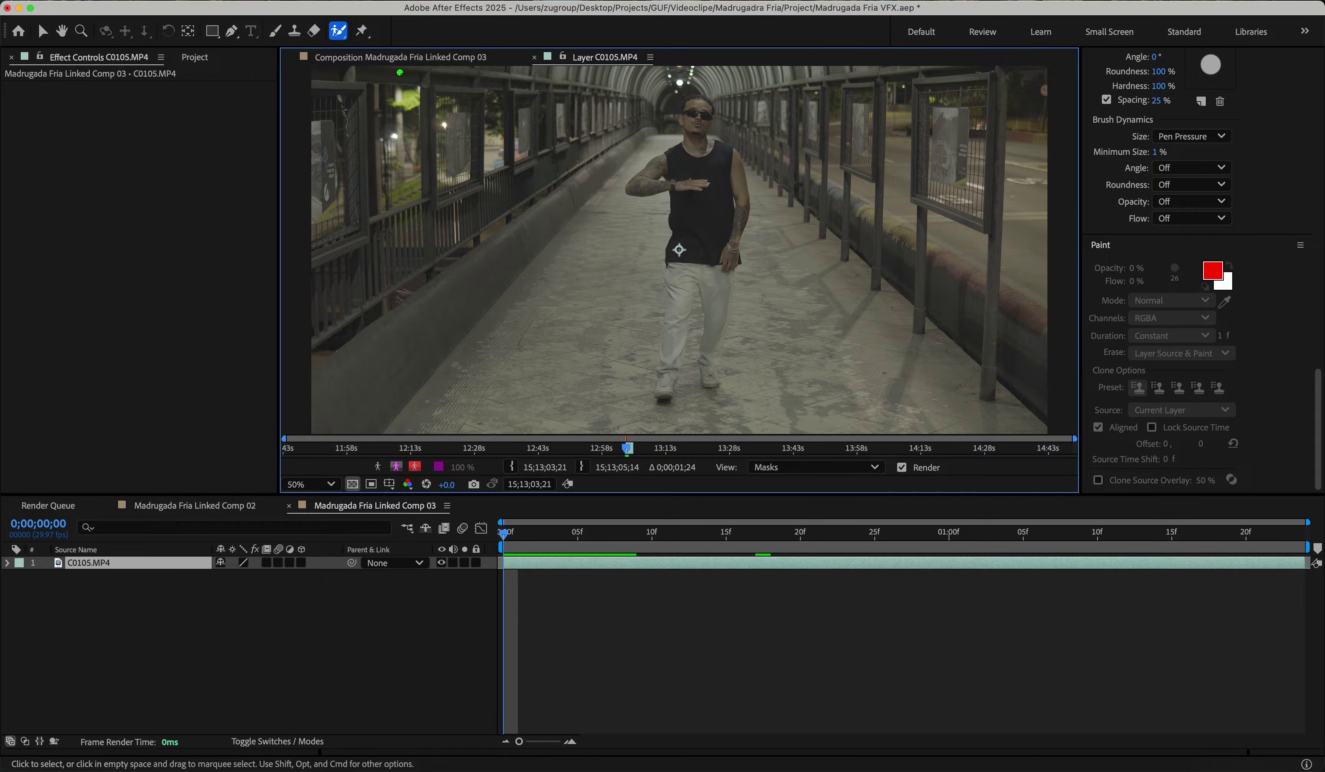
- With the Roto Brush Tool, paint a foreground stroke down the man from his head through his torso
left_click(339, 33)
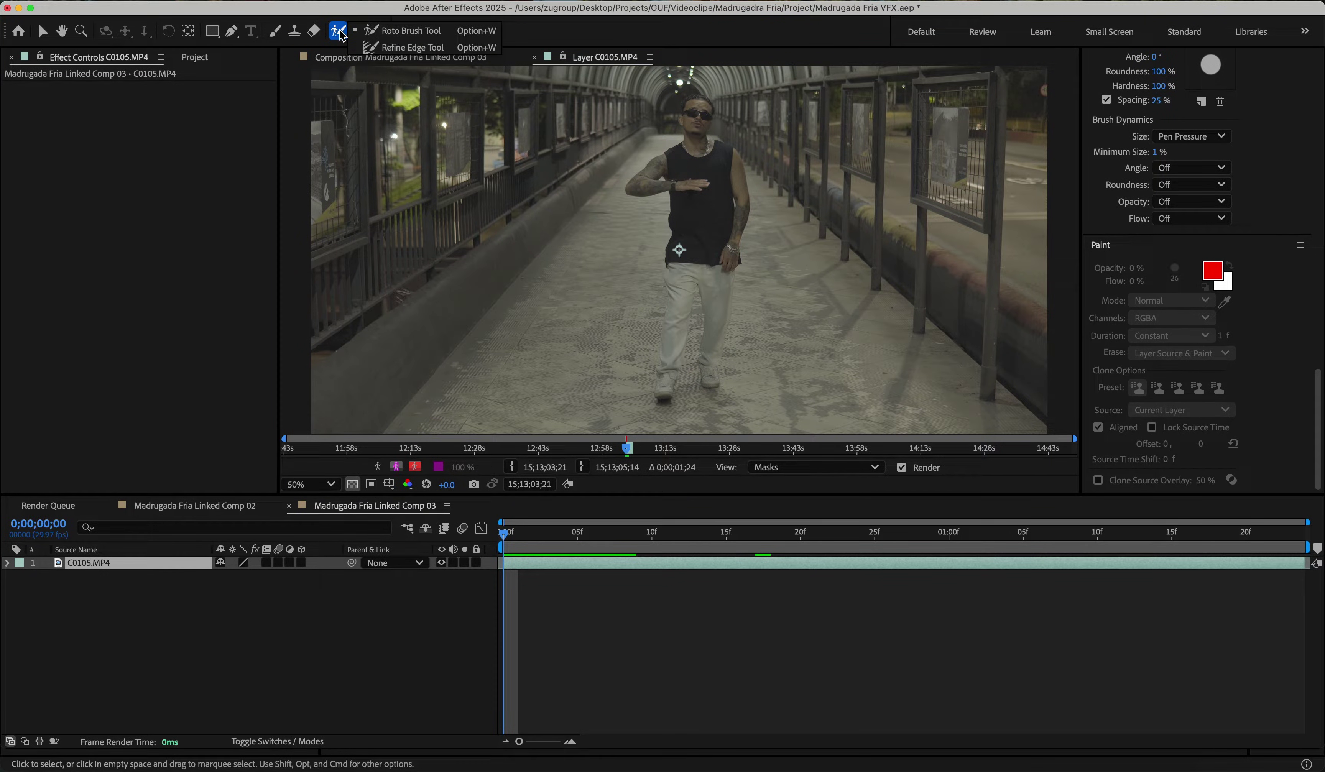
left_click(410, 33)
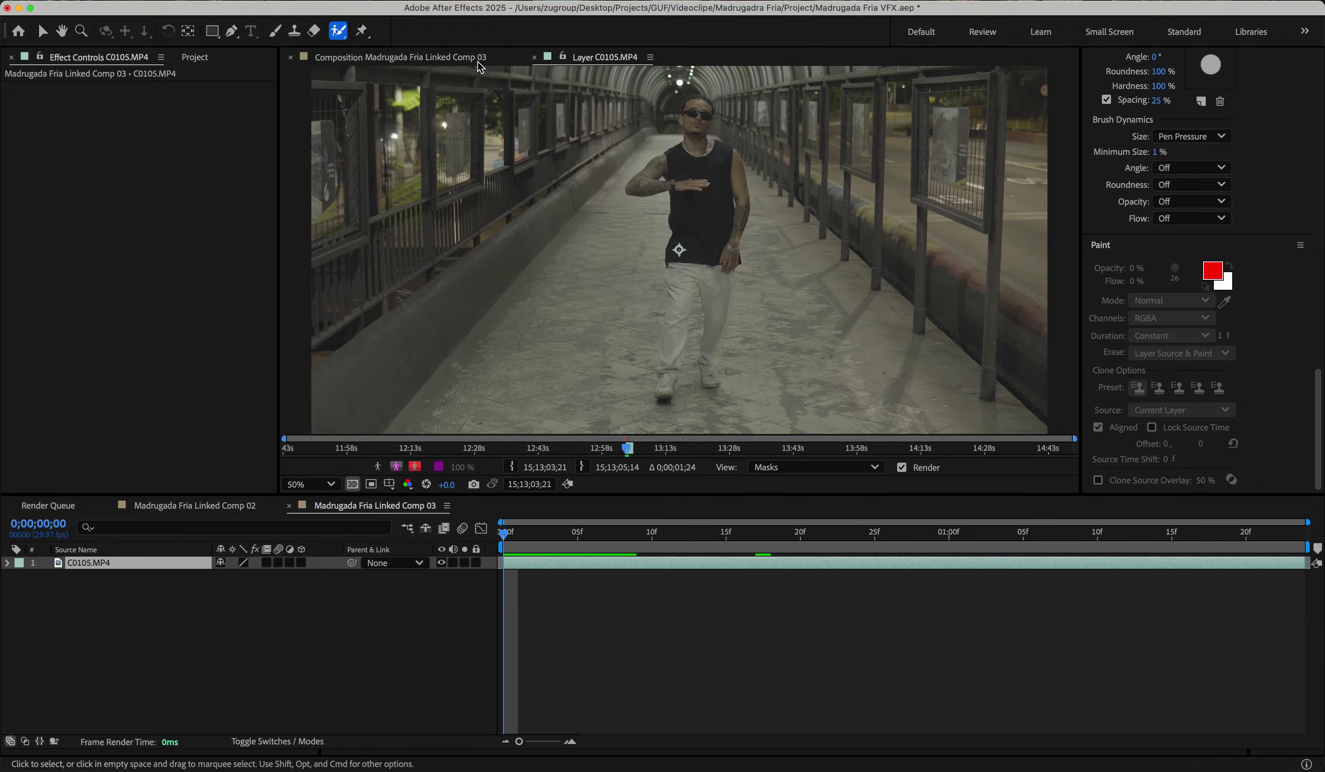
scroll(705, 135, "up", 2)
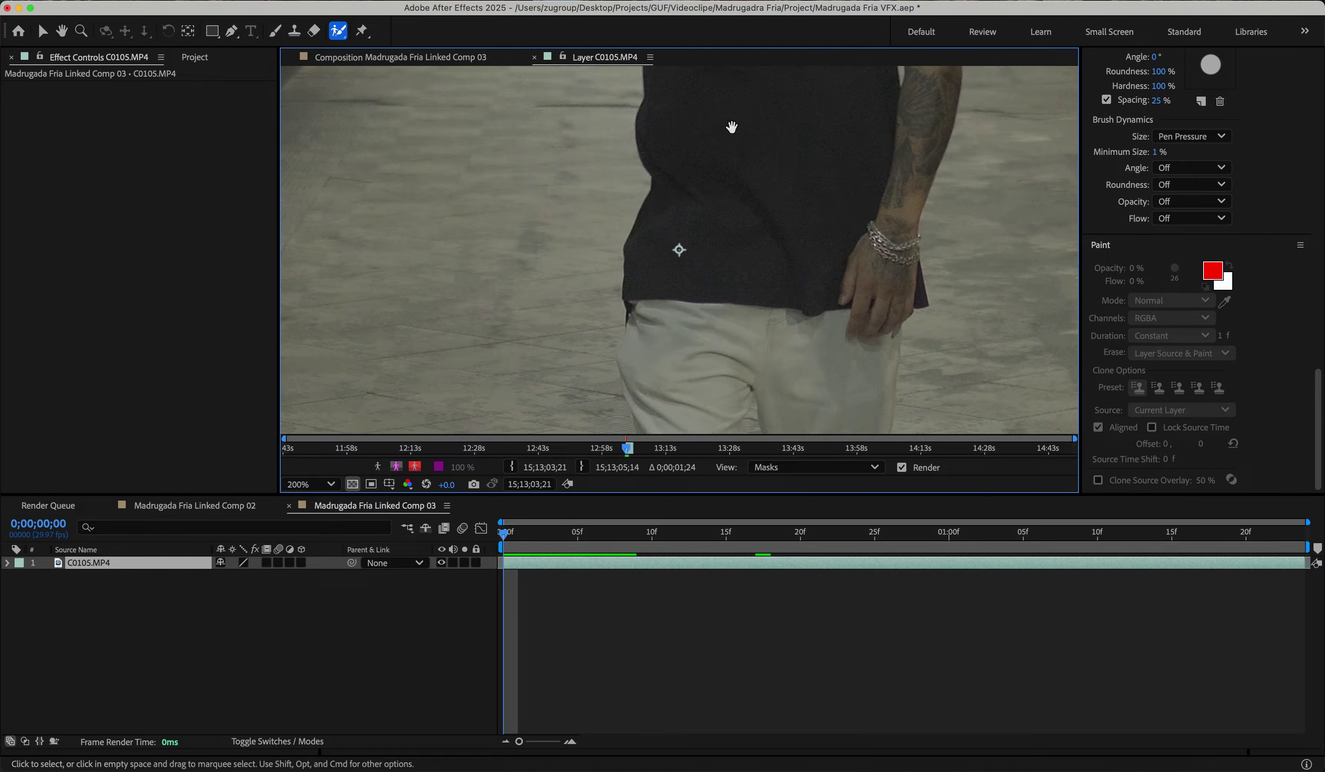
left_click_drag(731, 127, 671, 306)
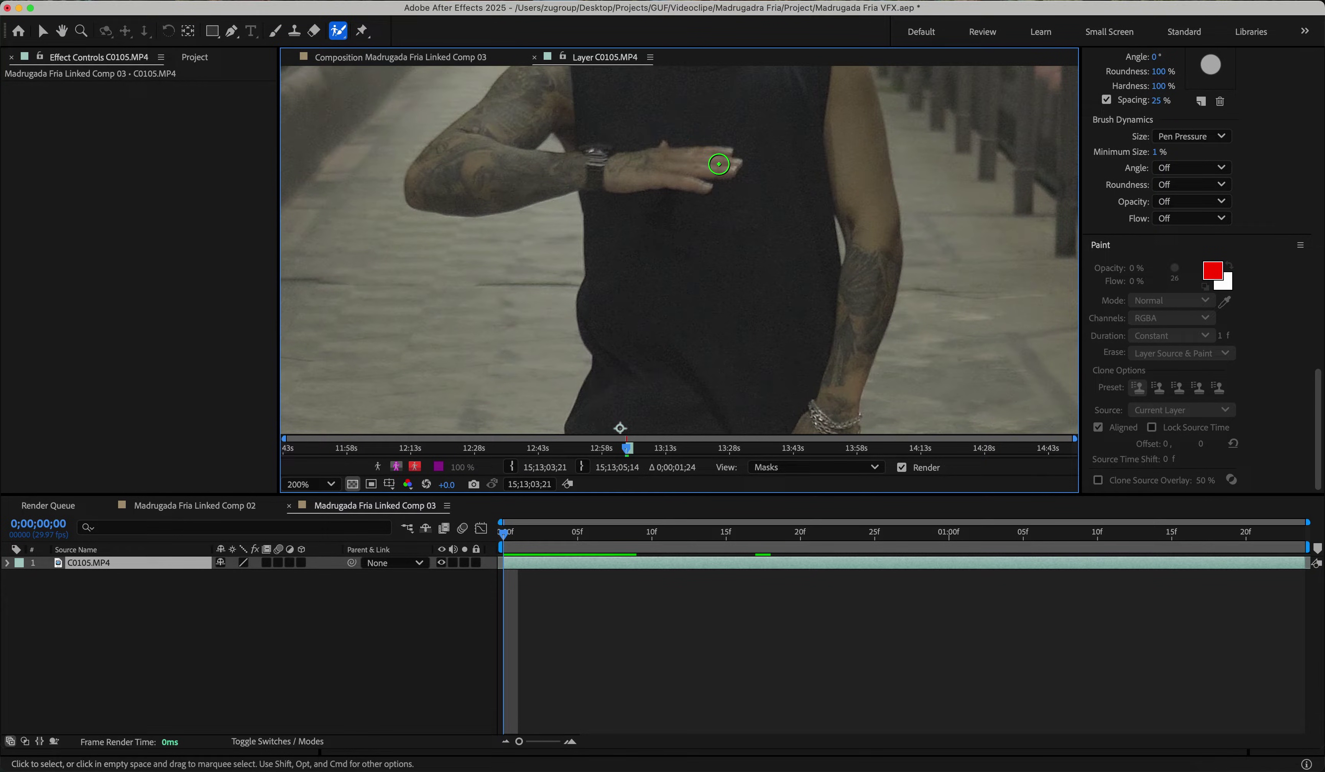
key("comma")
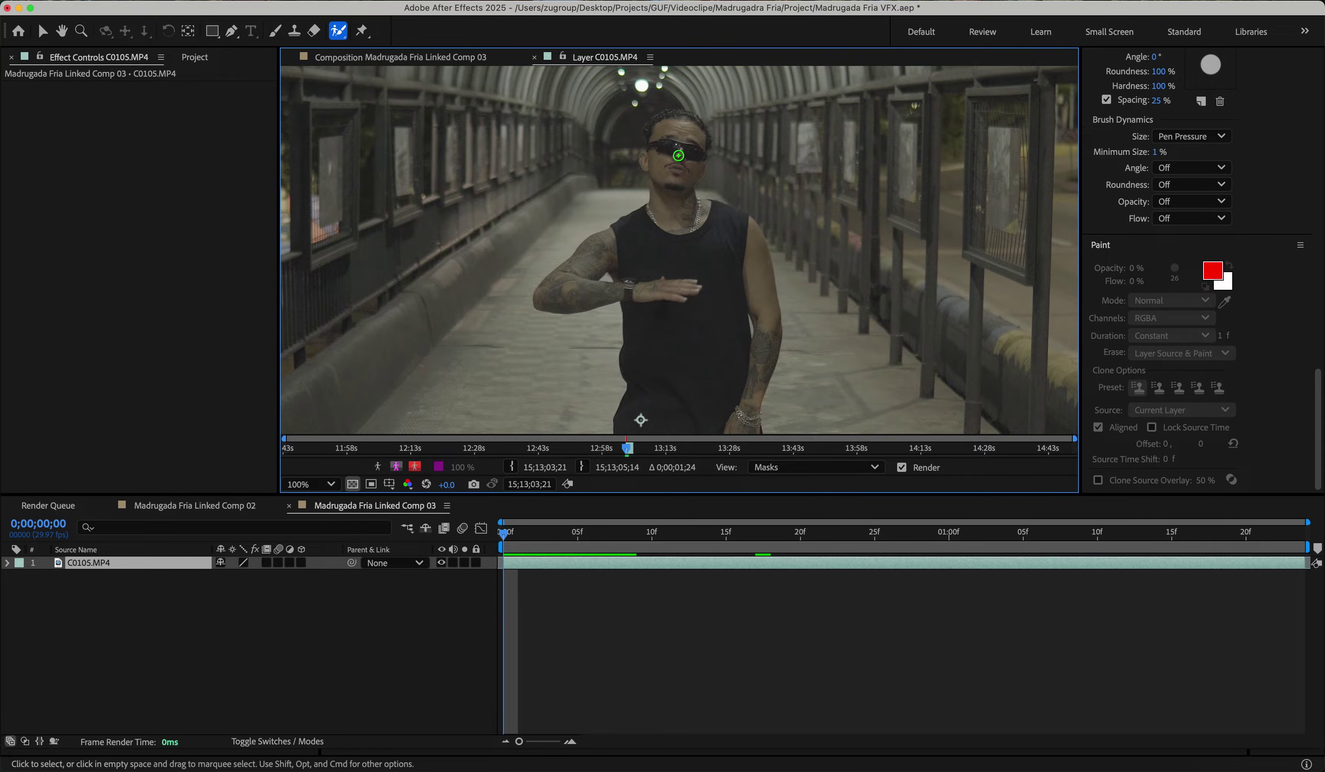
scroll(680, 182, "down", 1)
scroll(680, 184, "up", 1)
mouse_move(688, 130)
left_mouse_down()
mouse_move(679, 240)
mouse_move(698, 279)
mouse_move(676, 337)
mouse_move(687, 419)
left_mouse_up()
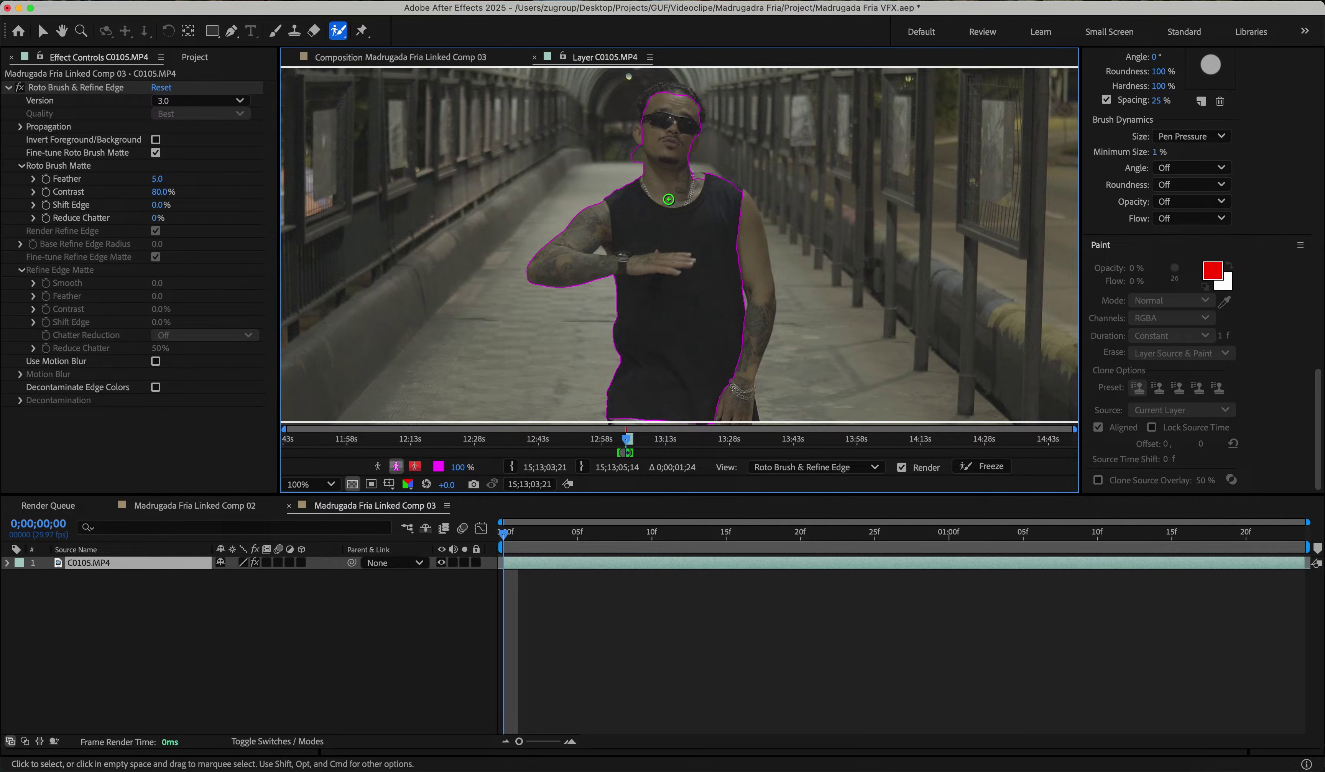
- Extend the Roto Brush selection over the man's hanging arm, hand and both trouser legs
left_click_drag(665, 186, 647, 86)
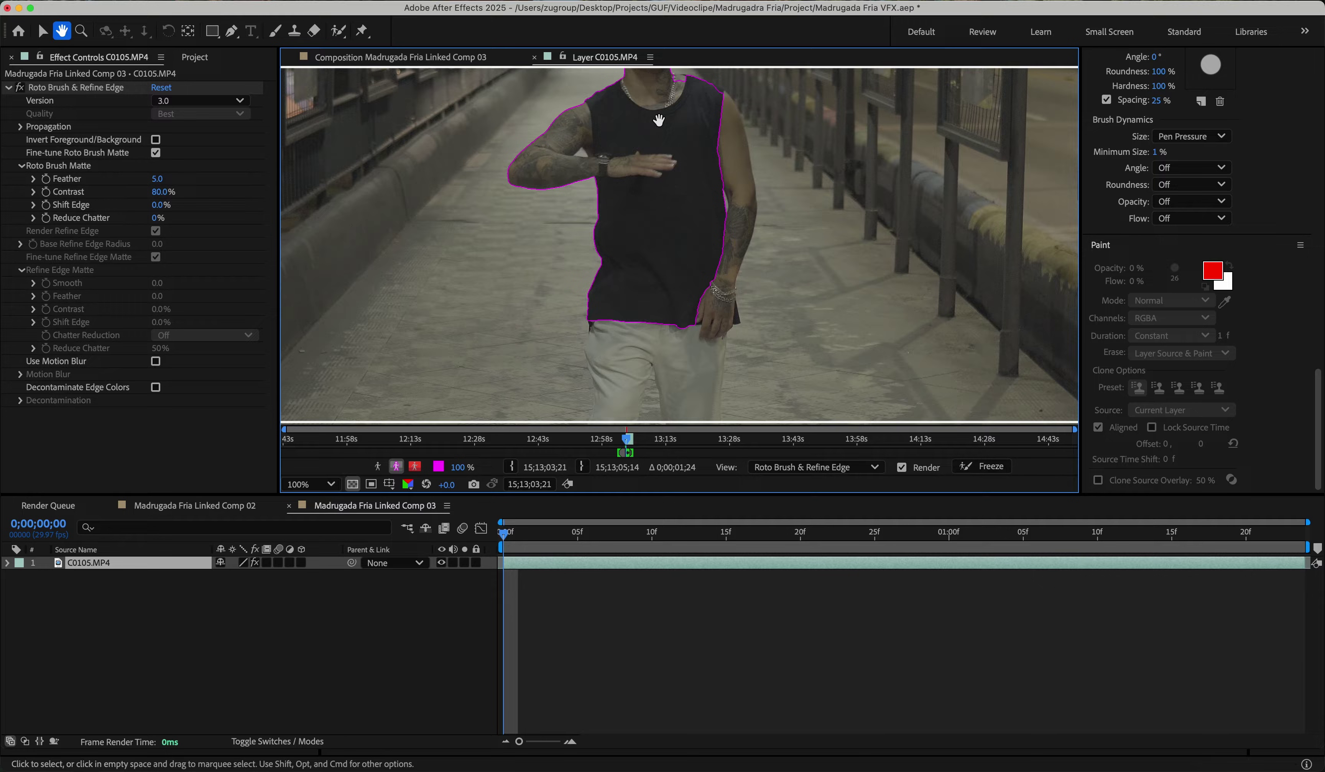
left_click_drag(713, 130, 728, 201)
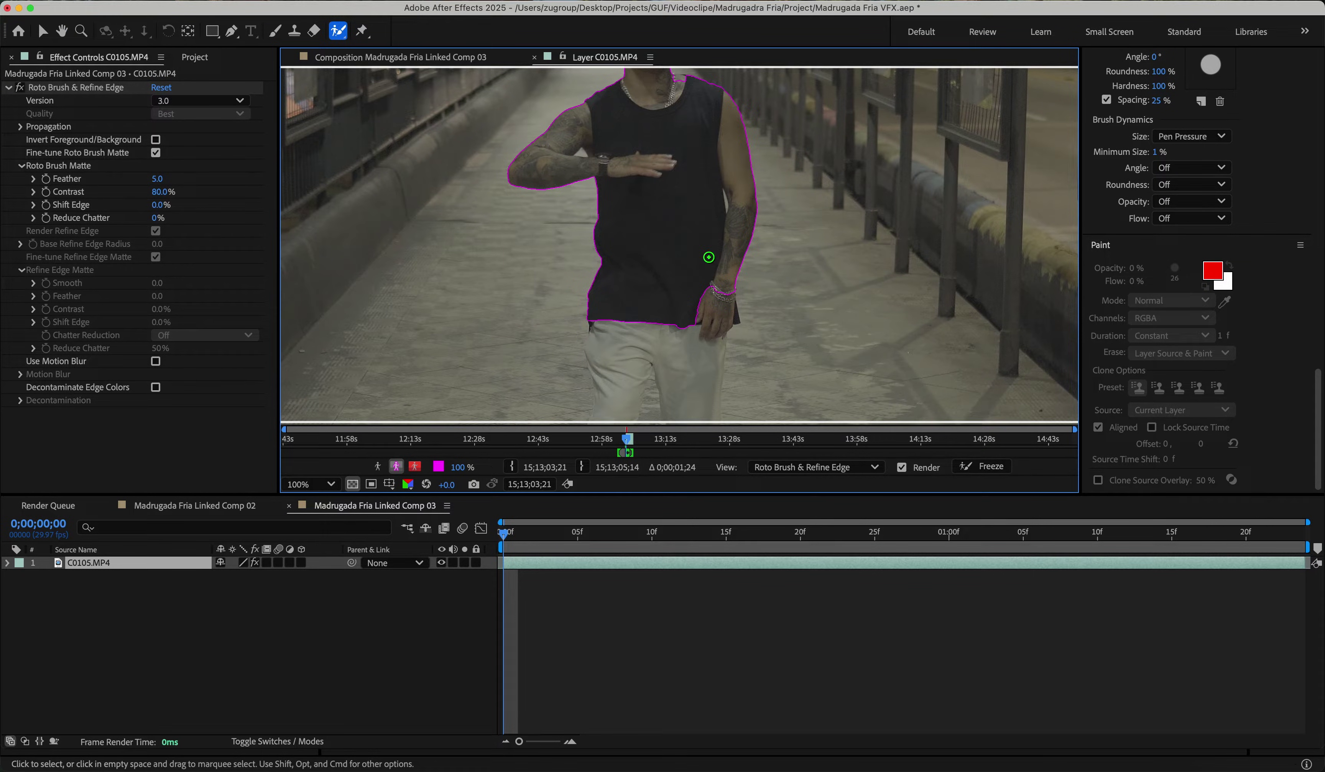
left_click_drag(709, 258, 705, 101)
left_click_drag(716, 161, 691, 317)
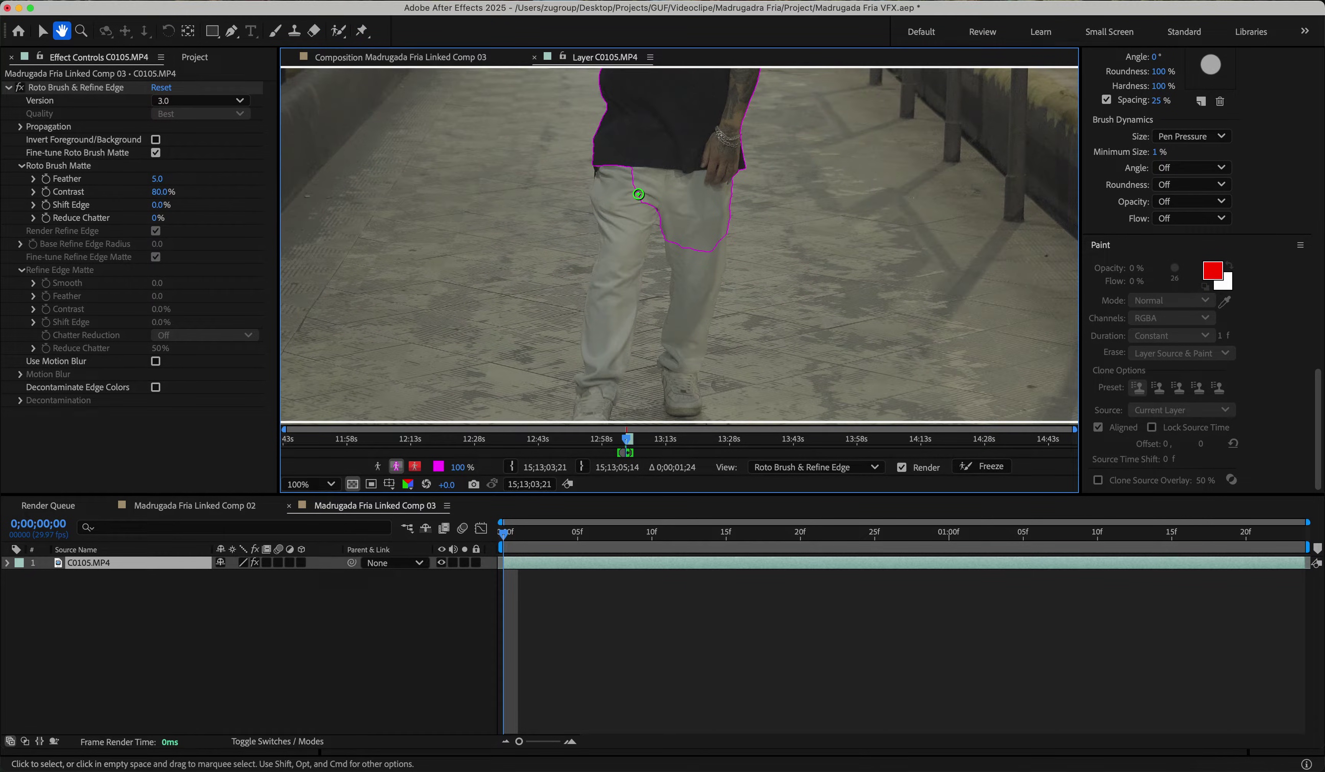
left_click_drag(638, 194, 611, 288)
- Subtract the spilled floor area beside the man's front leg and include the front shoe in the selection
left_click_drag(633, 212, 636, 104)
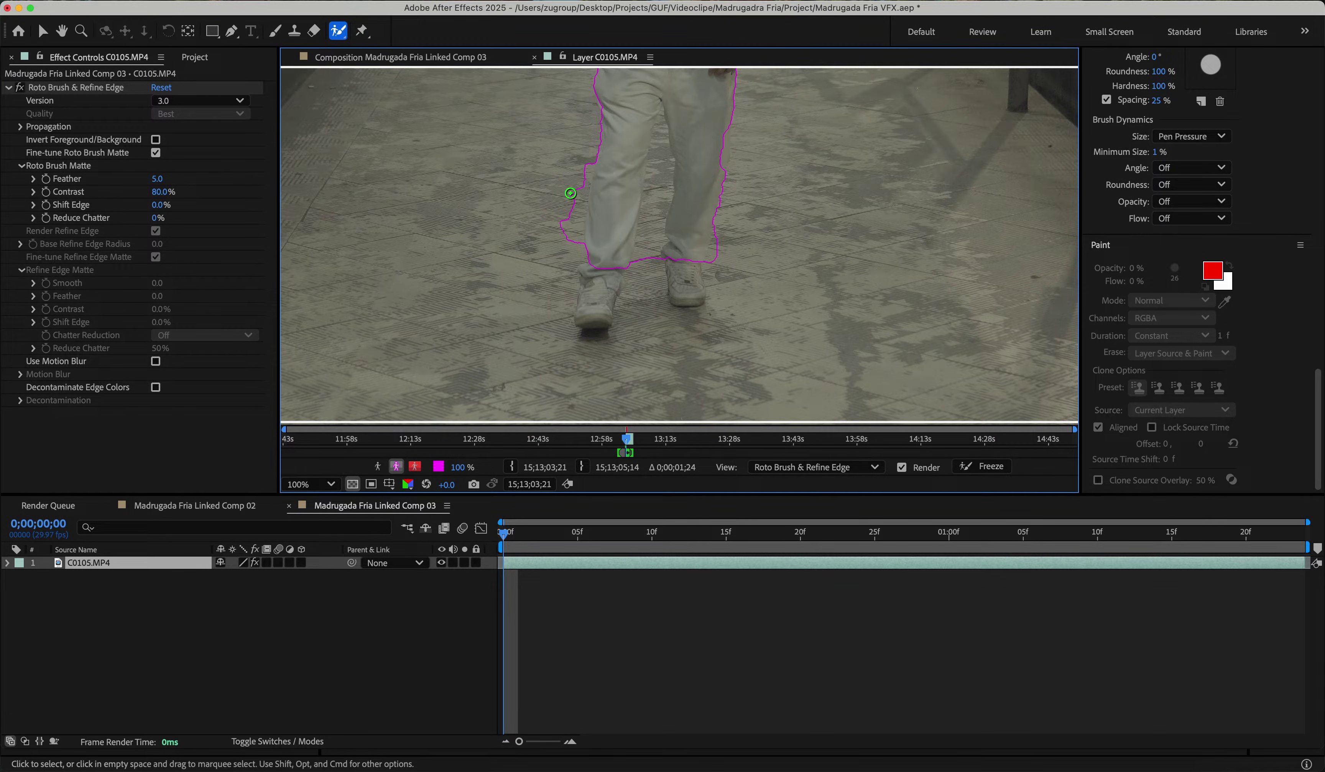
key("alt")
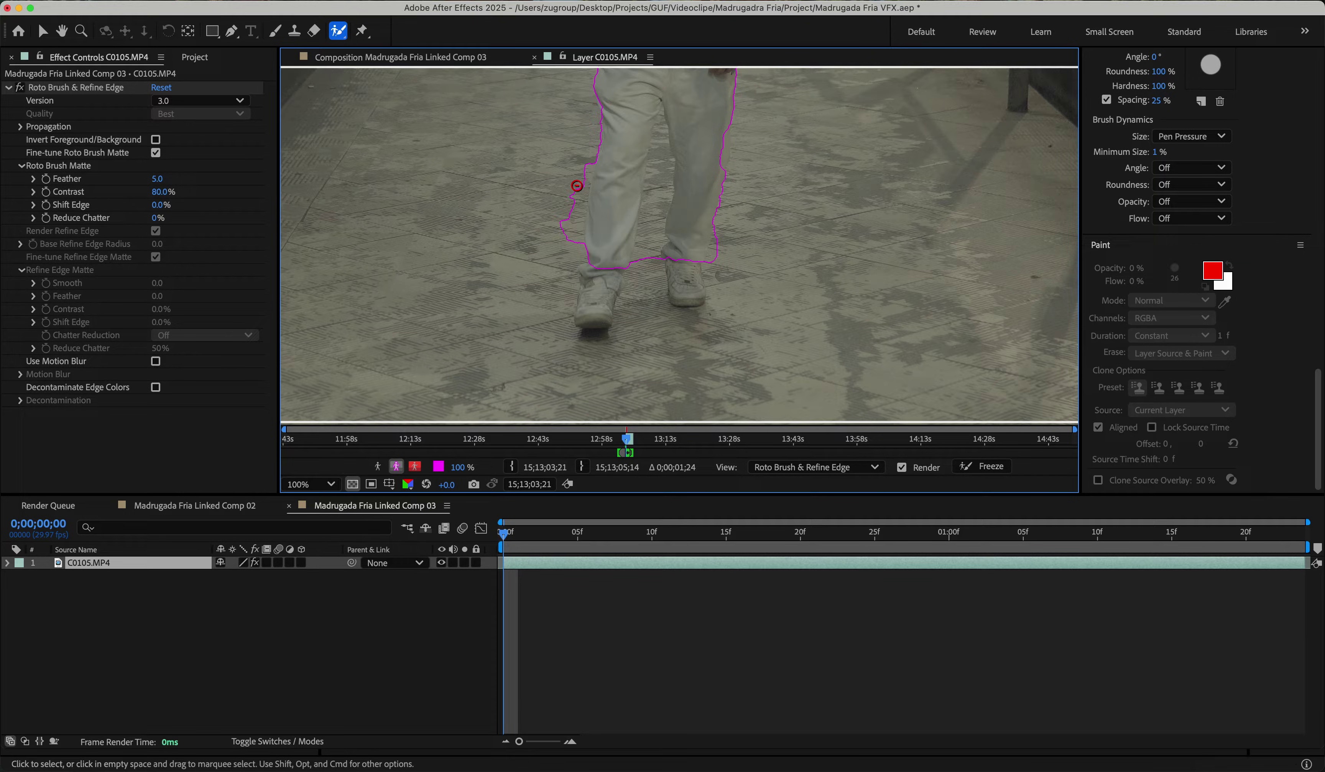
left_click_drag(576, 187, 568, 243)
left_click_drag(577, 190, 574, 231)
left_click_drag(583, 161, 591, 218)
left_click_drag(600, 192, 597, 236)
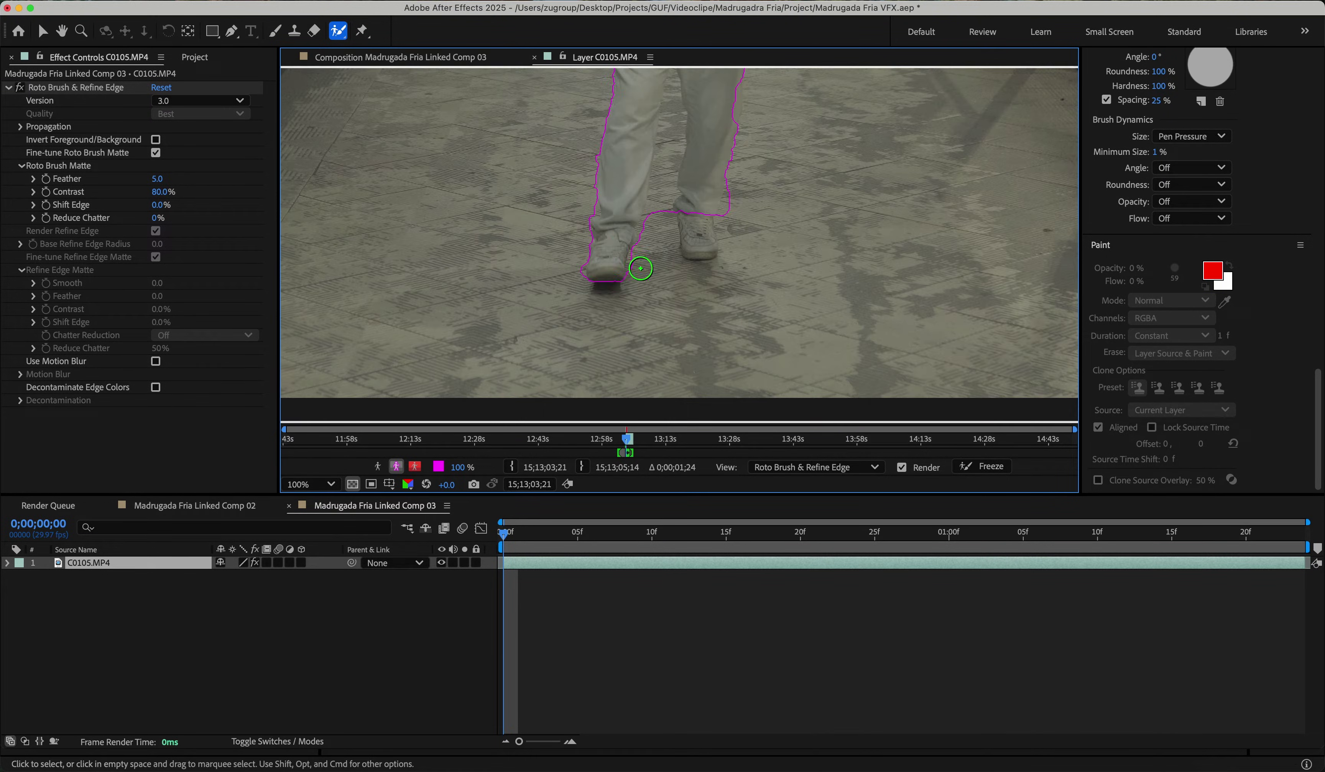
- Subtract the floor beside the man's other leg and add his hair to the Roto Brush selection
left_click_drag(760, 226, 752, 291)
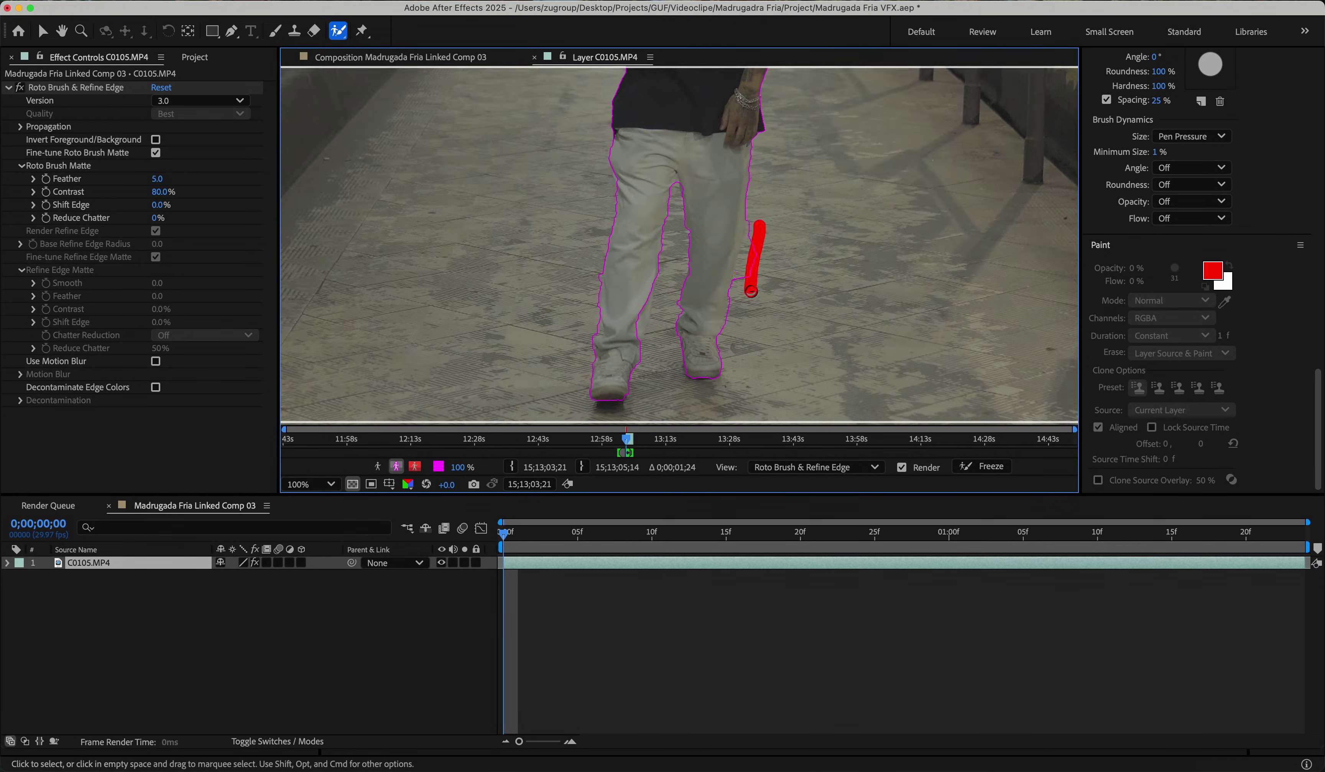
scroll(751, 290, "up", 2)
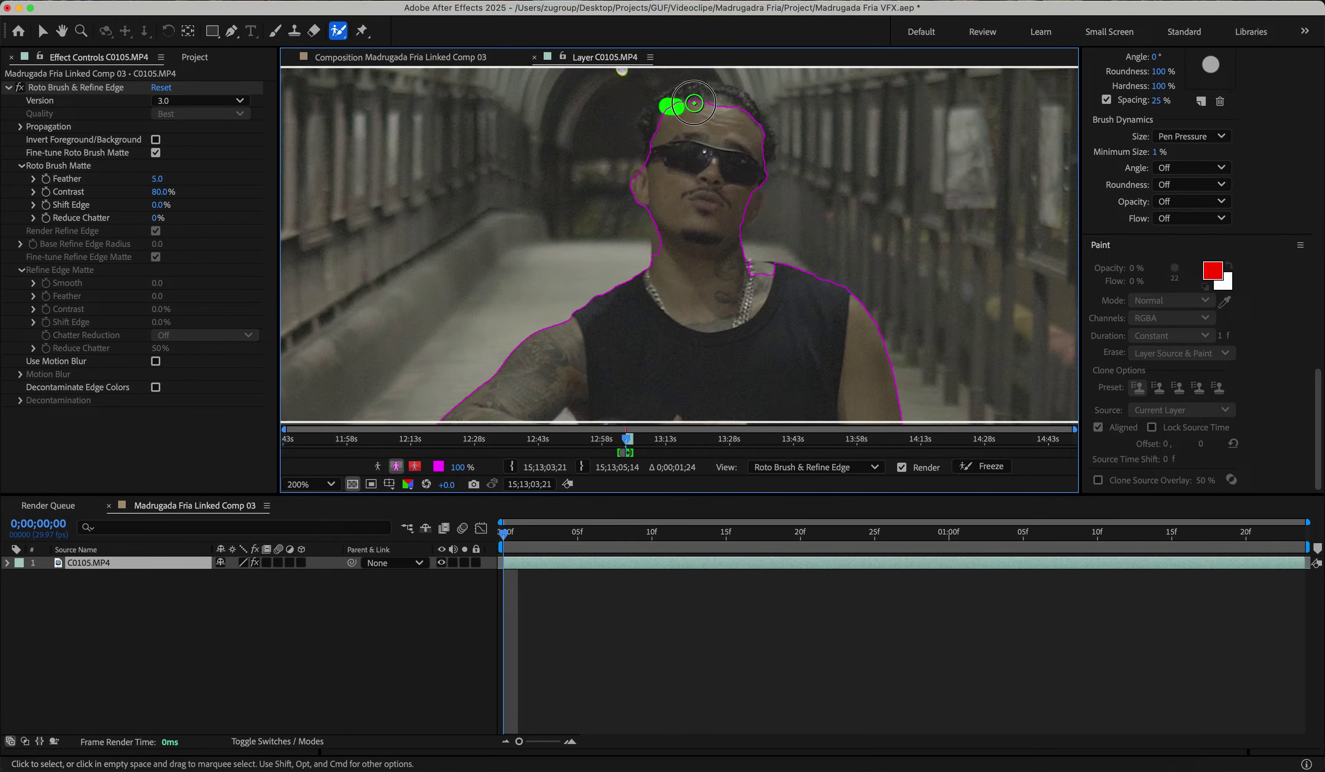
key("shift+slash")
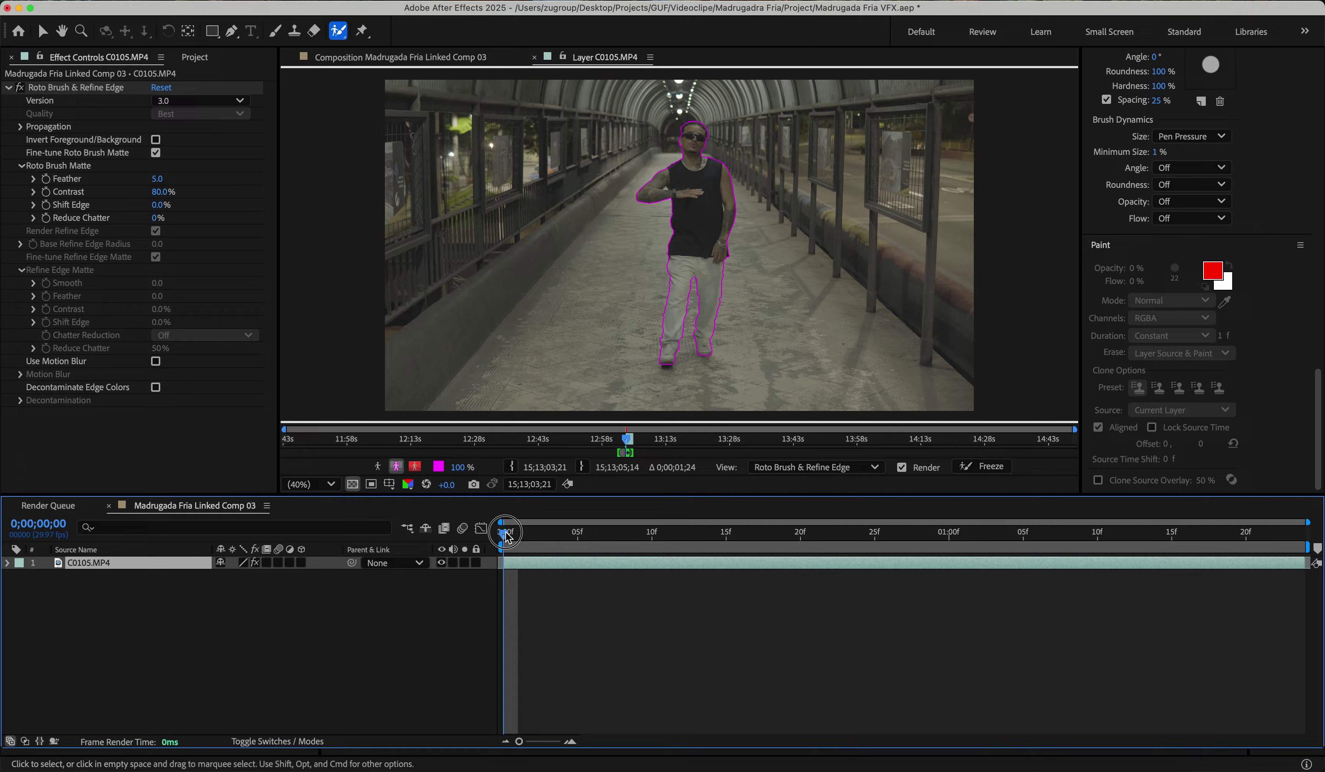
- Examine the propagated Roto Brush outline around the man at frames 0;00;00;05 and 0;00;00;21
left_click_drag(518, 537, 577, 536)
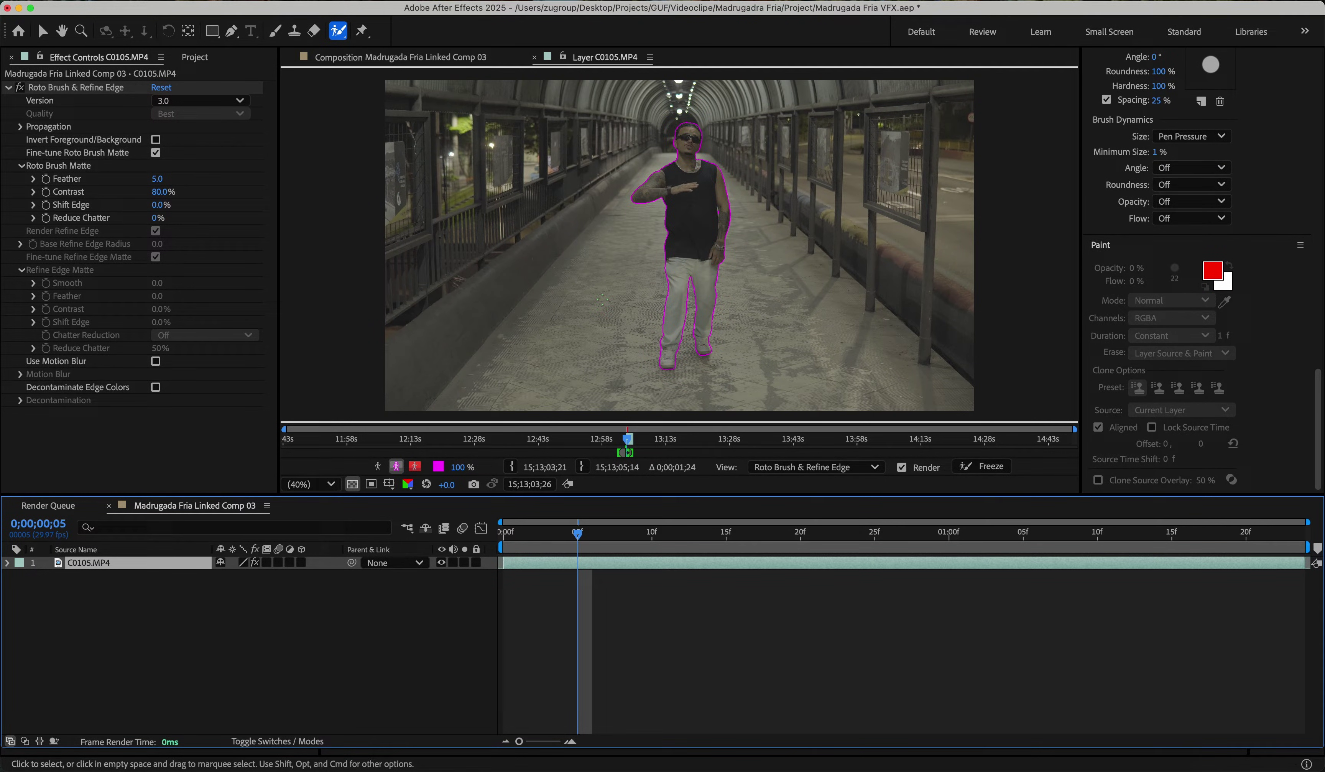
scroll(703, 227, "up", 5)
key("space")
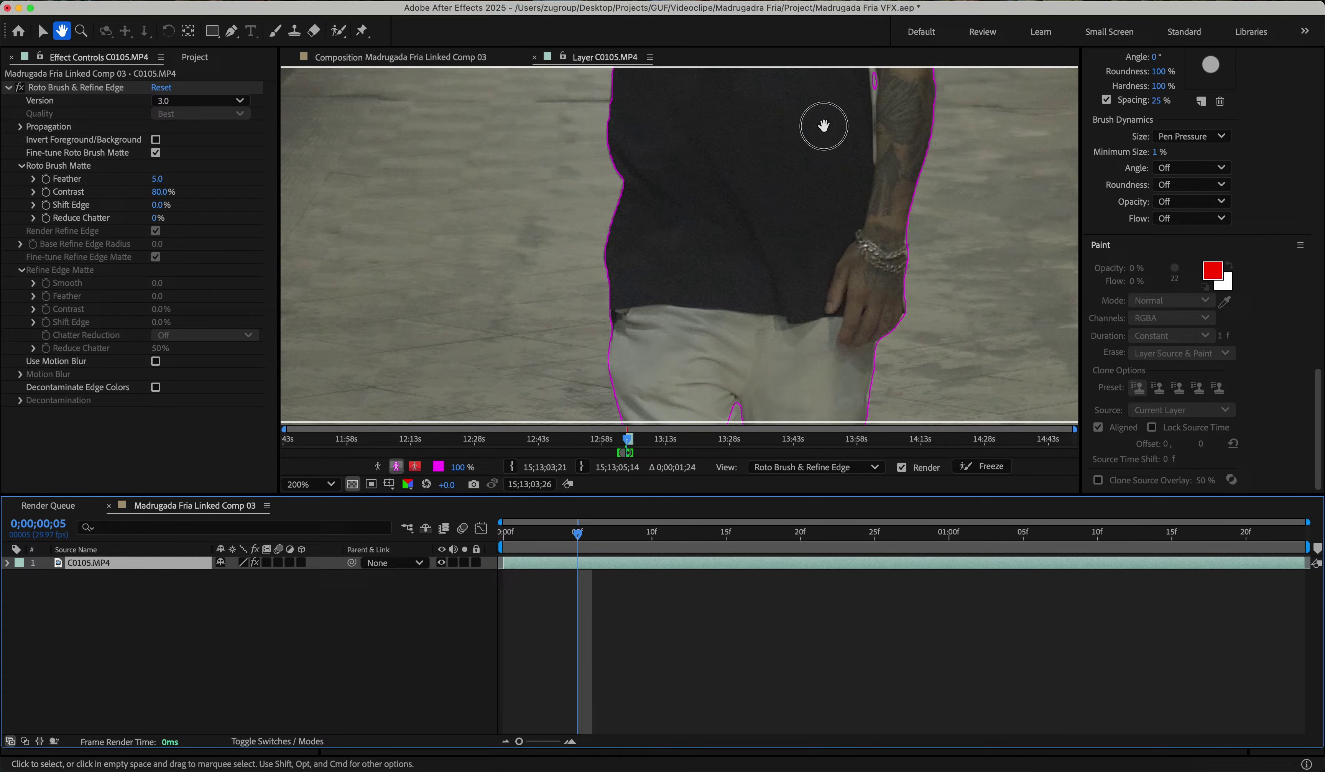
left_click_drag(822, 127, 726, 241)
scroll(679, 215, "down", 2)
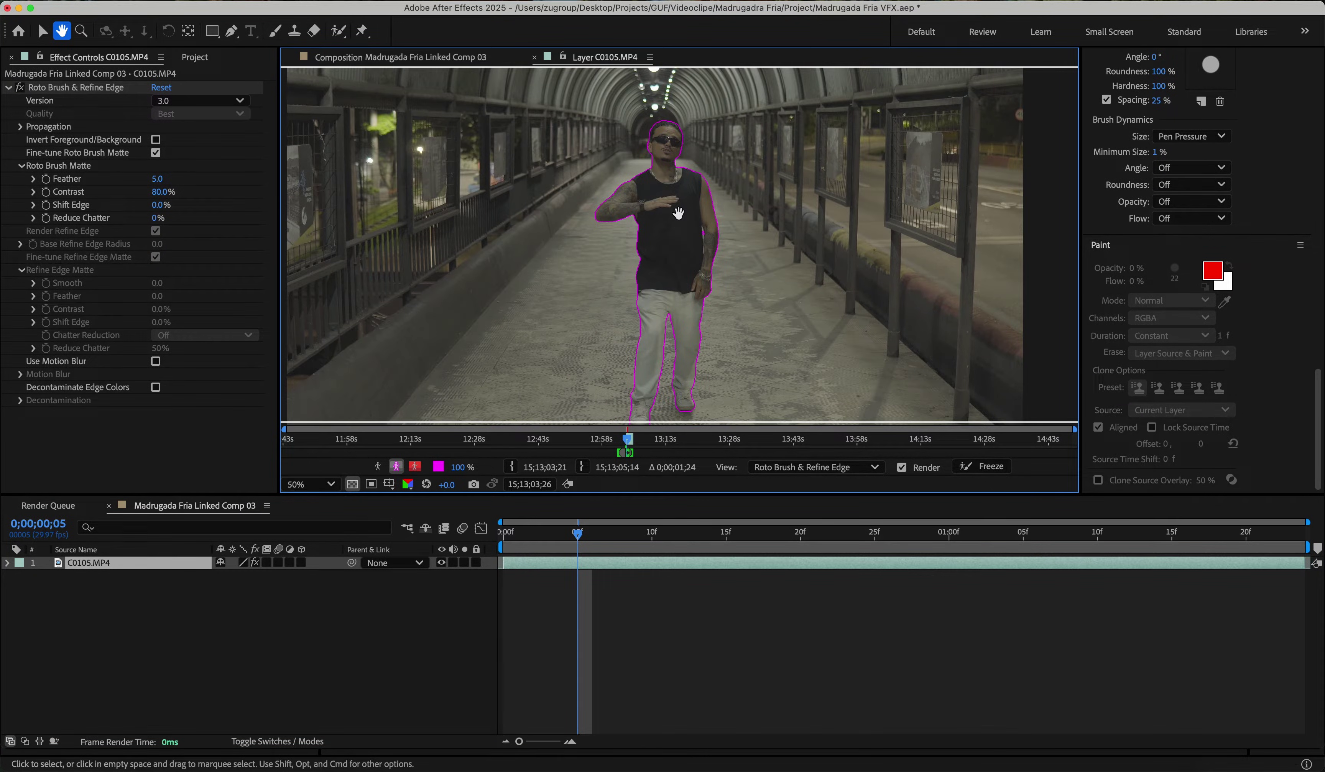
scroll(679, 215, "up", 1)
scroll(627, 320, "down", 1)
left_click_drag(585, 533, 782, 538)
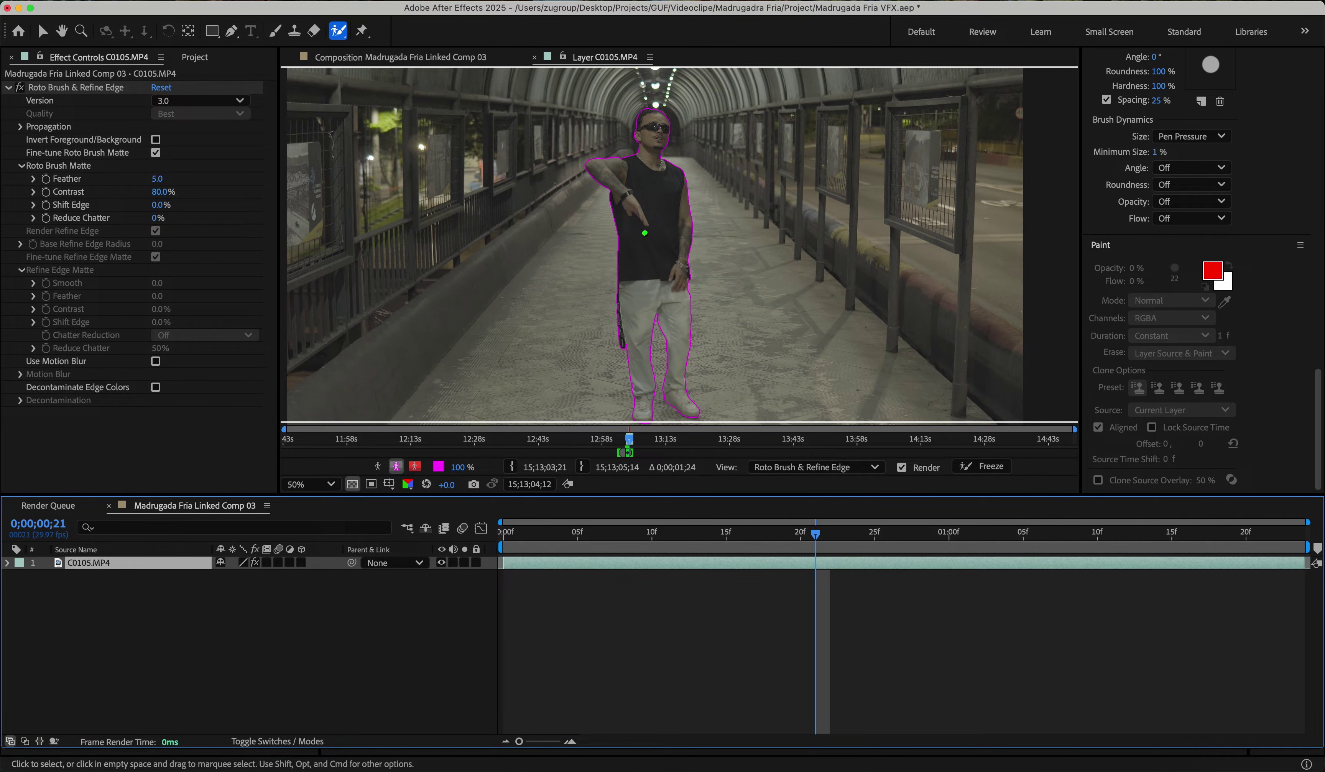
scroll(632, 138, "up", 2)
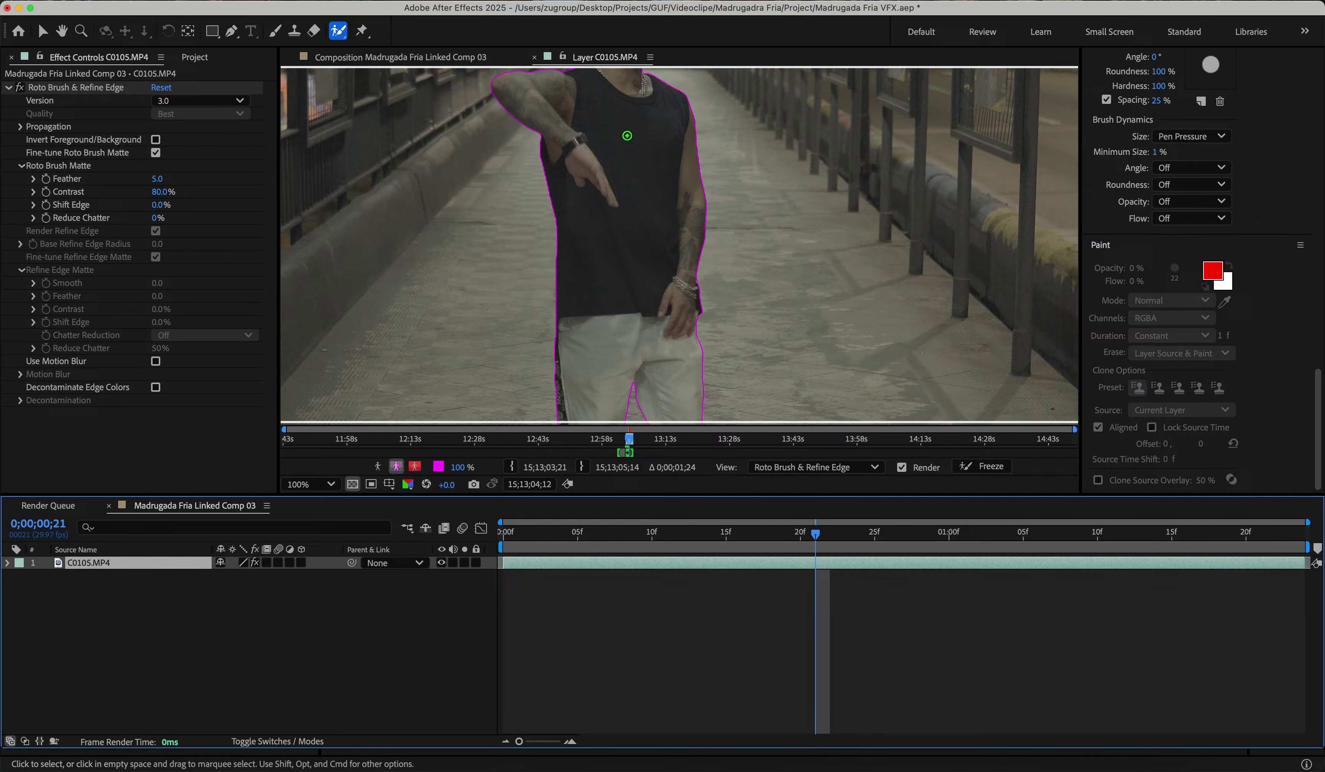
scroll(627, 135, "up", 2)
mouse_move(604, 139)
left_mouse_down()
mouse_move(630, 127)
mouse_move(620, 160)
left_mouse_up()
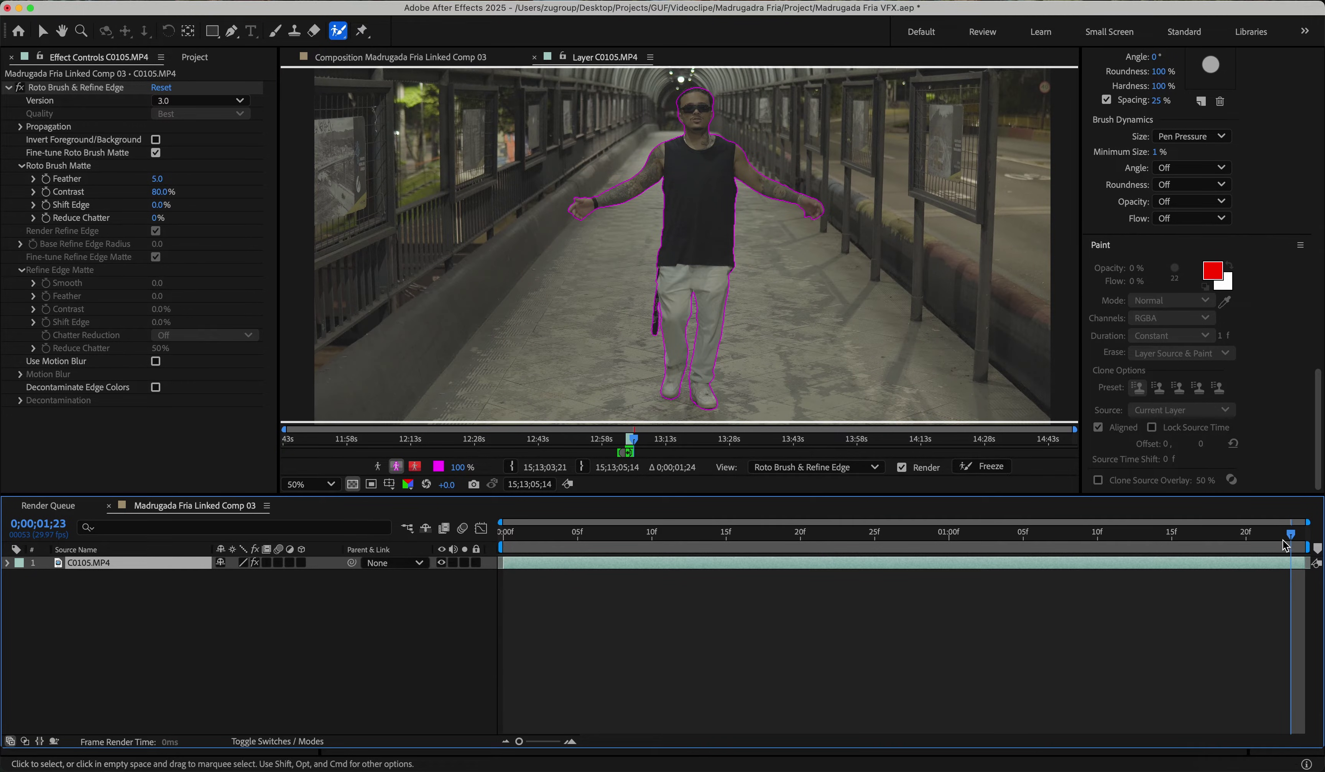
- Go to the last frame of the clip and freeze the Roto Brush propagation
mouse_move(1294, 535)
left_mouse_down()
mouse_move(1271, 535)
mouse_move(1308, 535)
left_mouse_up()
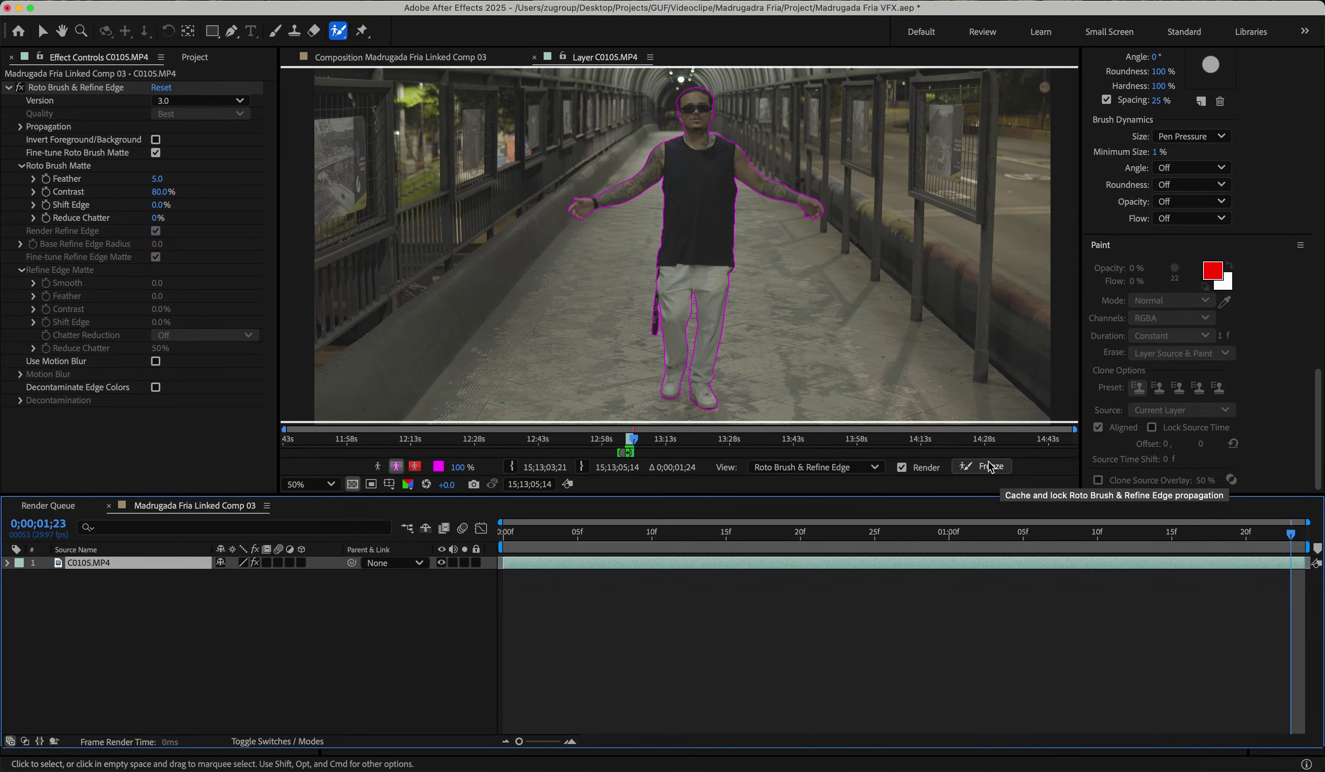
left_click(991, 472)
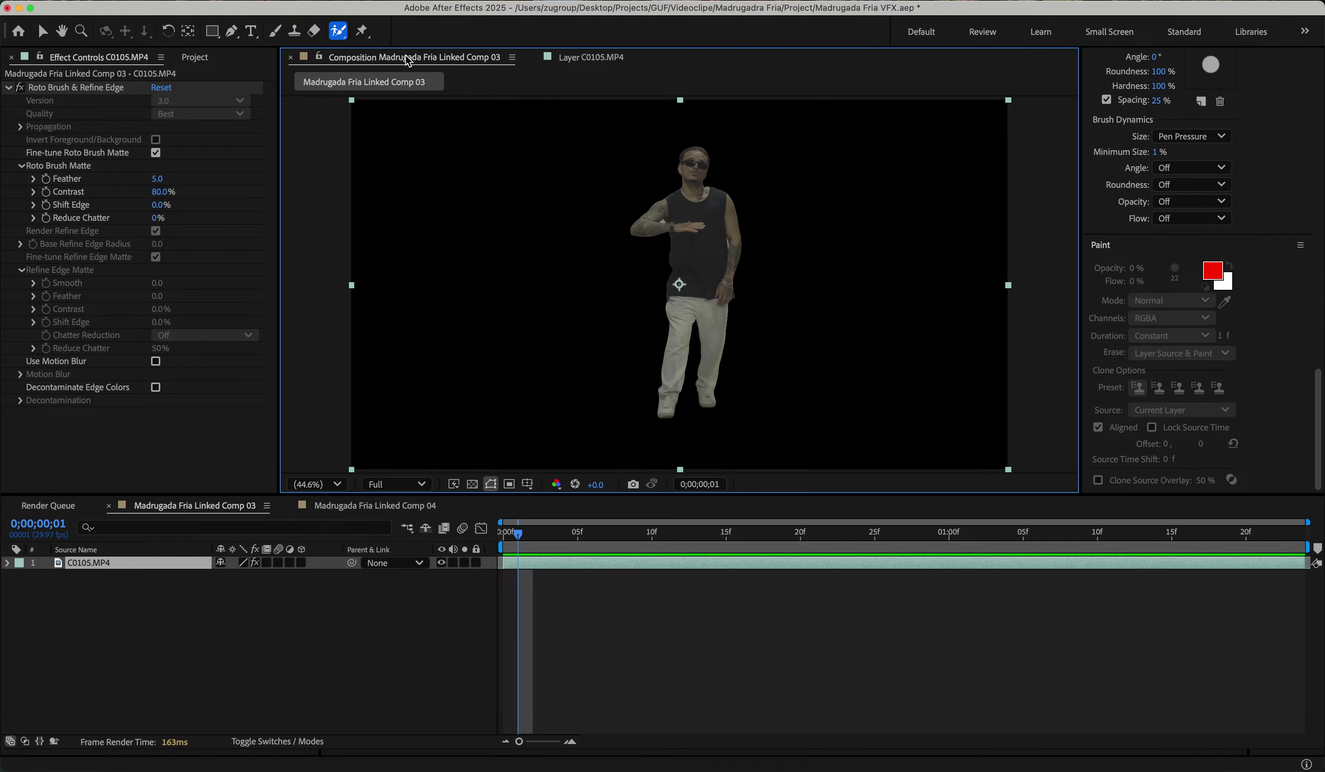
- Check the man's cutout at several frames of the composition against the transparency grid
left_click(548, 533)
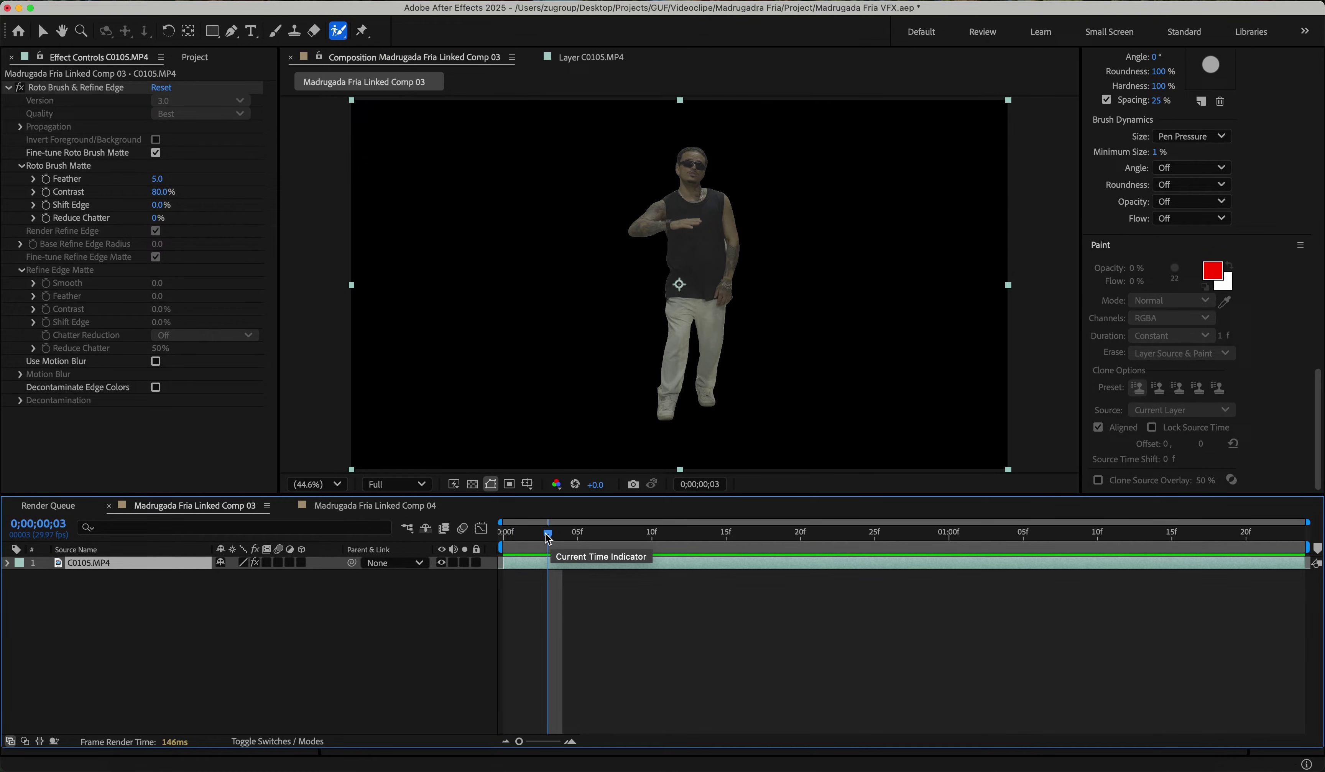
left_click_drag(547, 536, 682, 530)
left_click(472, 484)
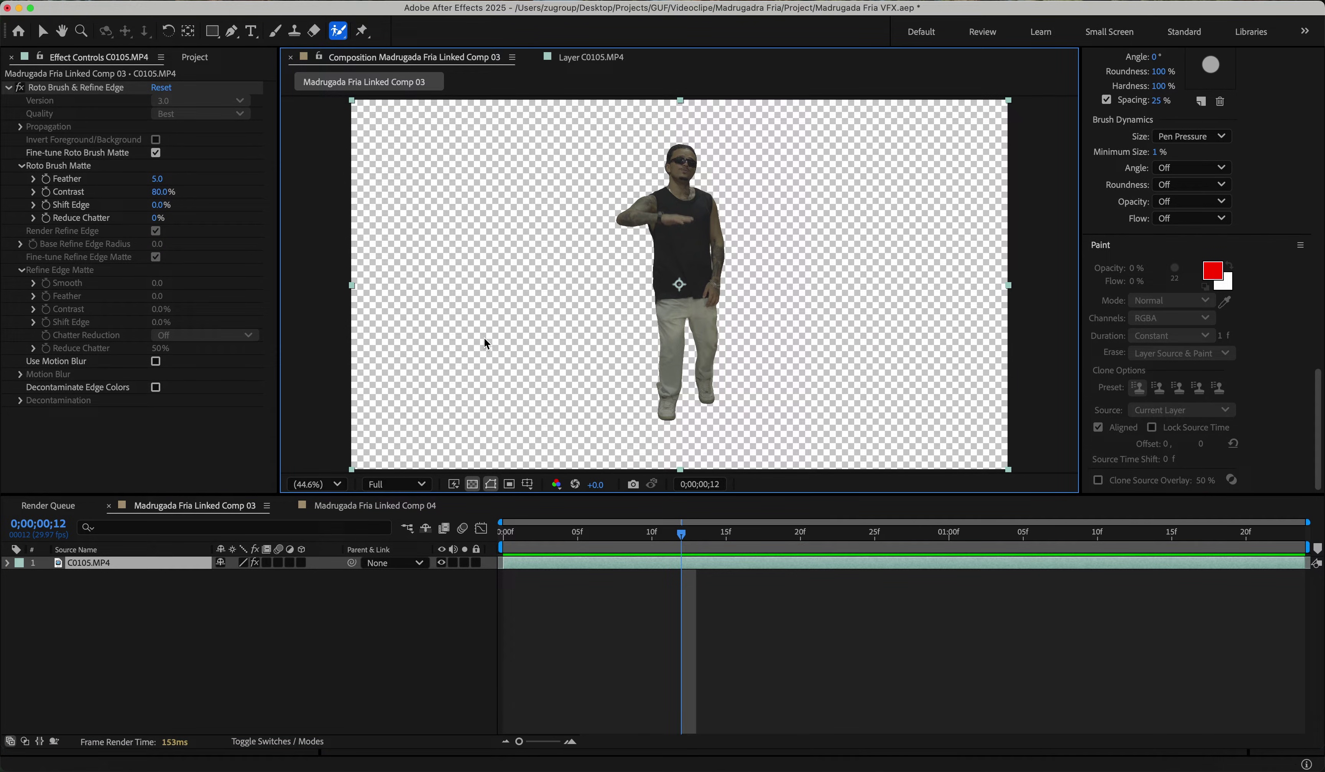
mouse_move(692, 533)
left_mouse_down()
mouse_move(816, 533)
mouse_move(568, 533)
mouse_move(670, 538)
left_mouse_up()
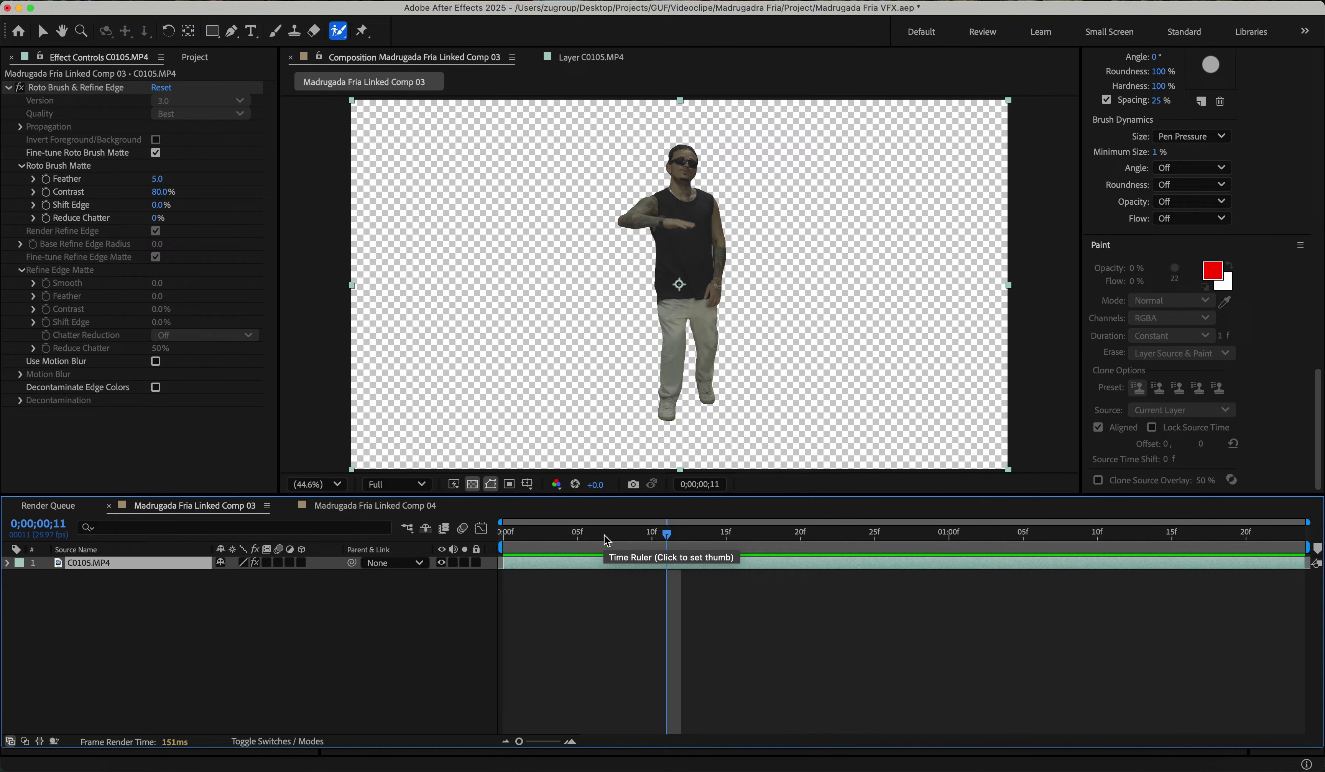
- Check the man's cutout at frame 0;00;00;10 and at a point further along the composition
left_click(649, 546)
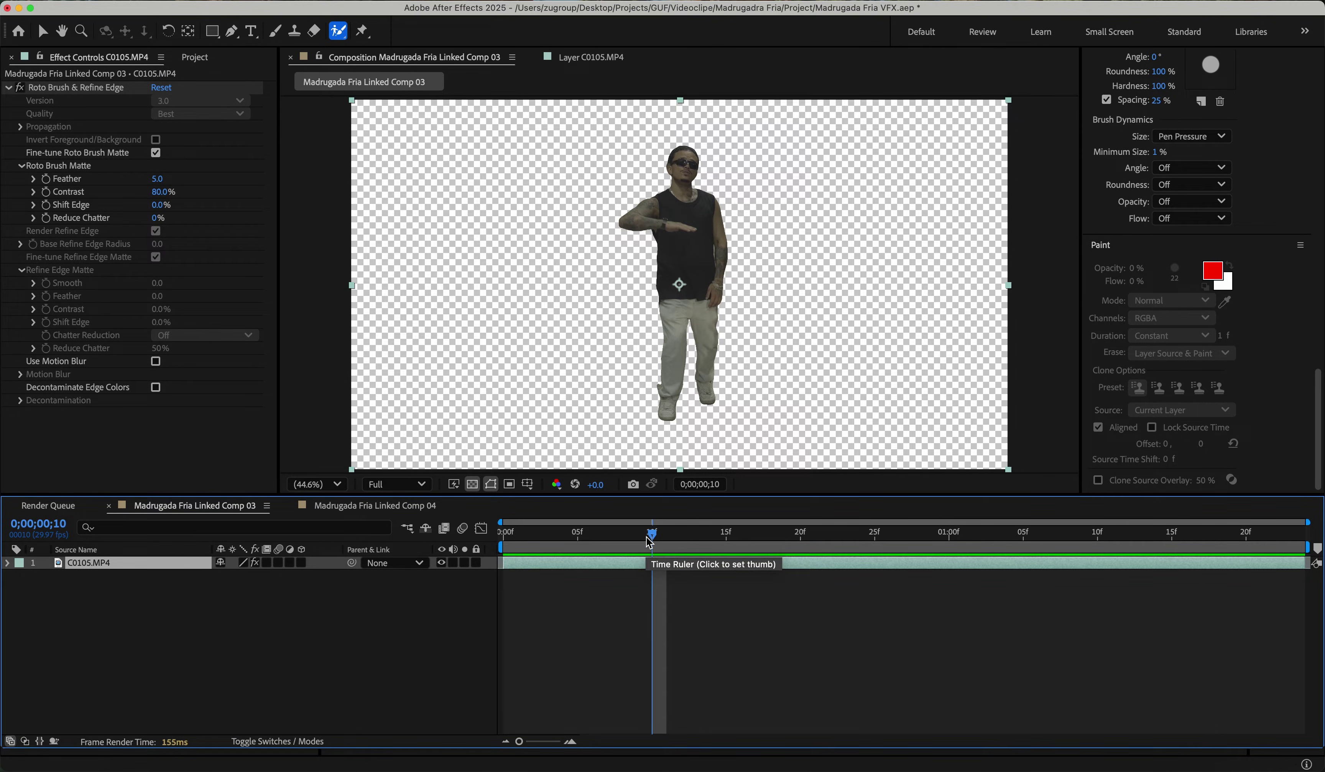
left_click(707, 536)
- Switch to Premiere Pro and import the preset file GUF ROTOSCOPE VFX.prfpset from the VFX PRESET folder into the effects presets
key("super+Tab")
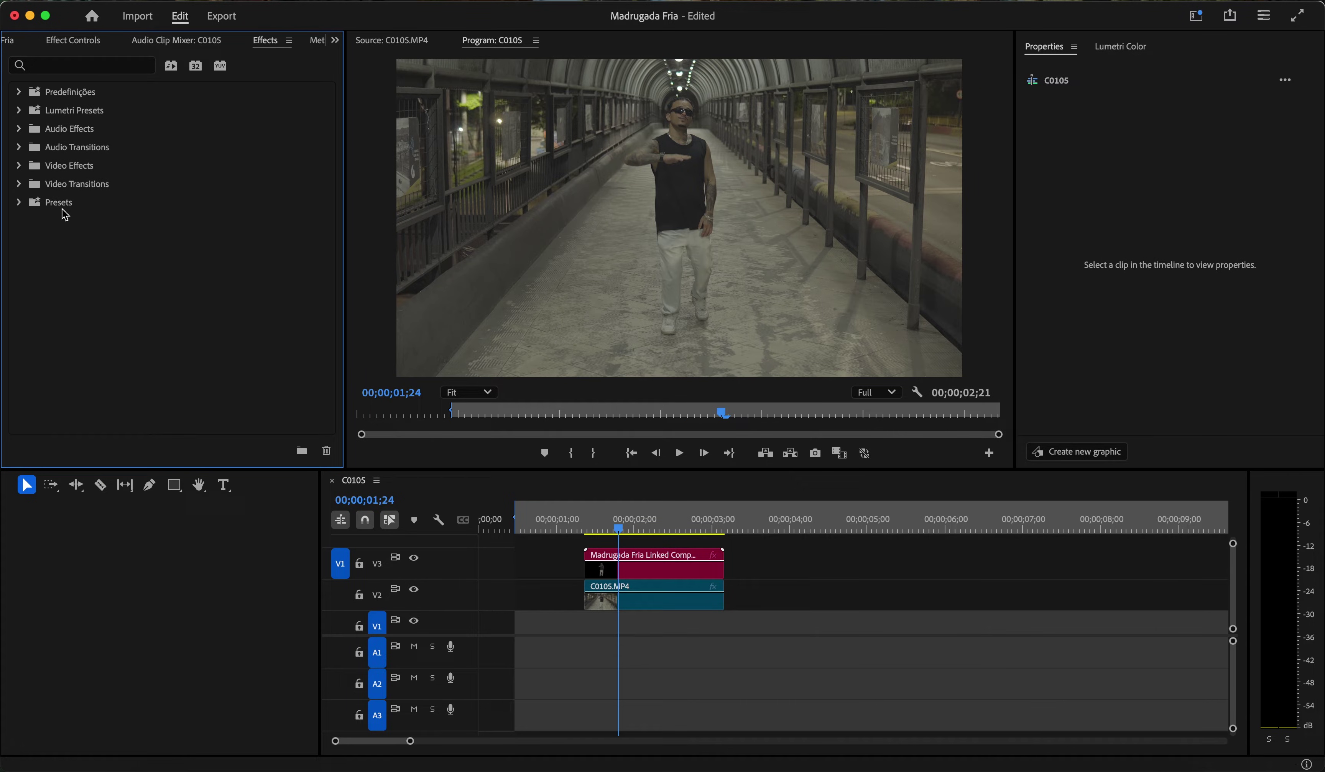
left_click(66, 213)
right_click(64, 211)
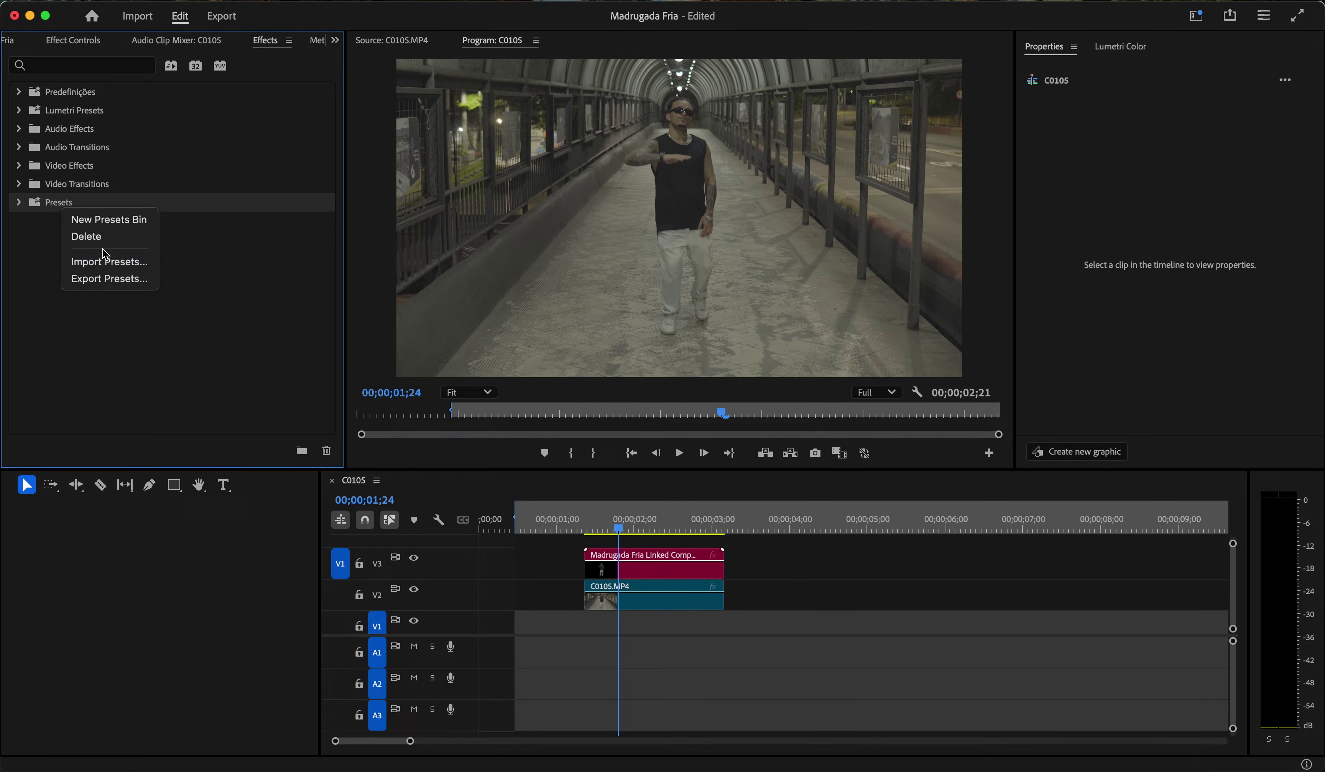
left_click(109, 259)
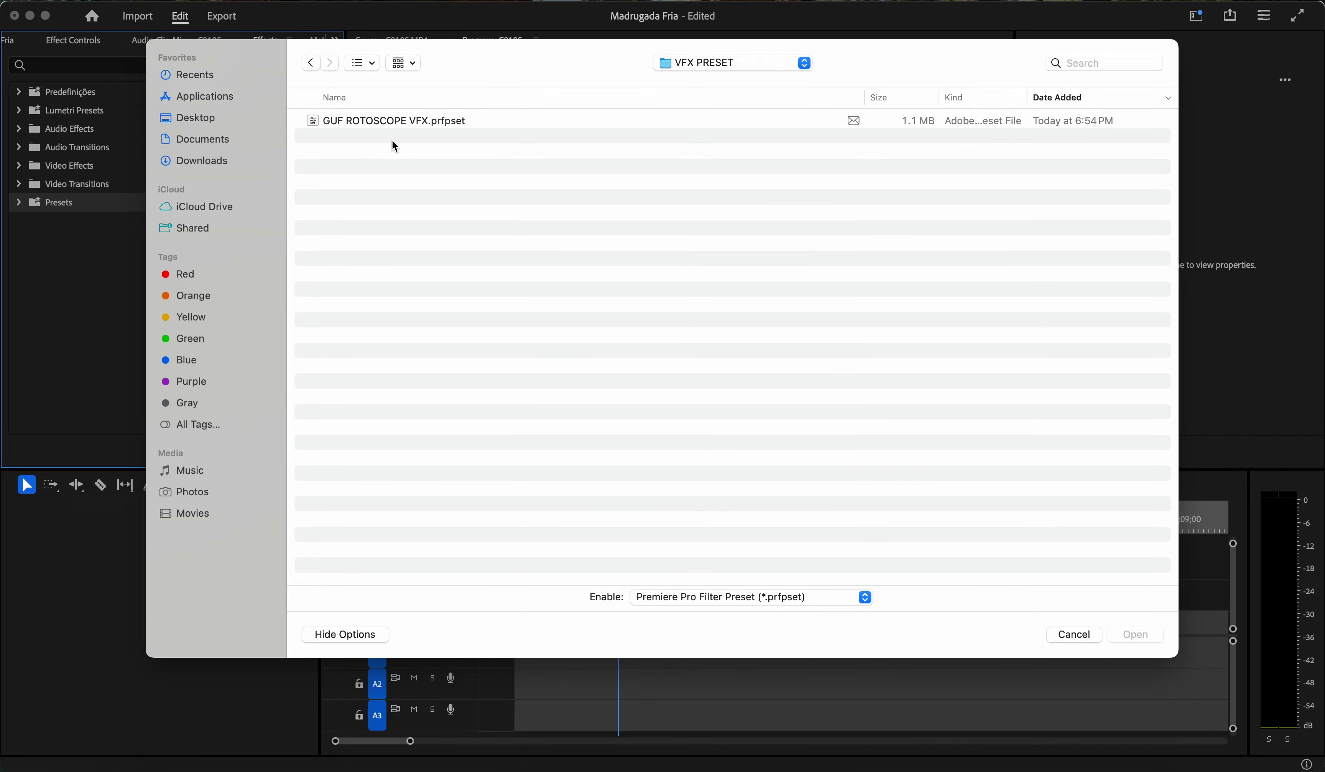
left_click(399, 123)
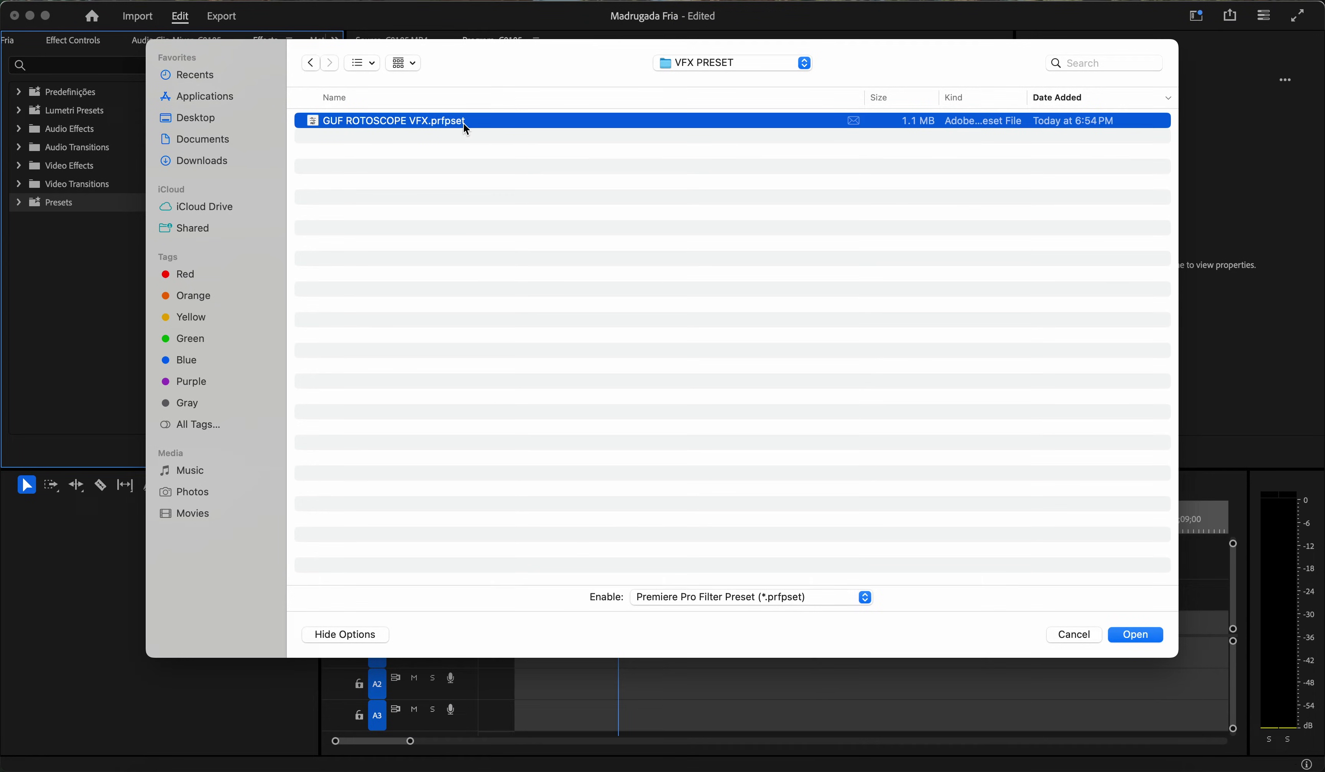
left_click(1124, 643)
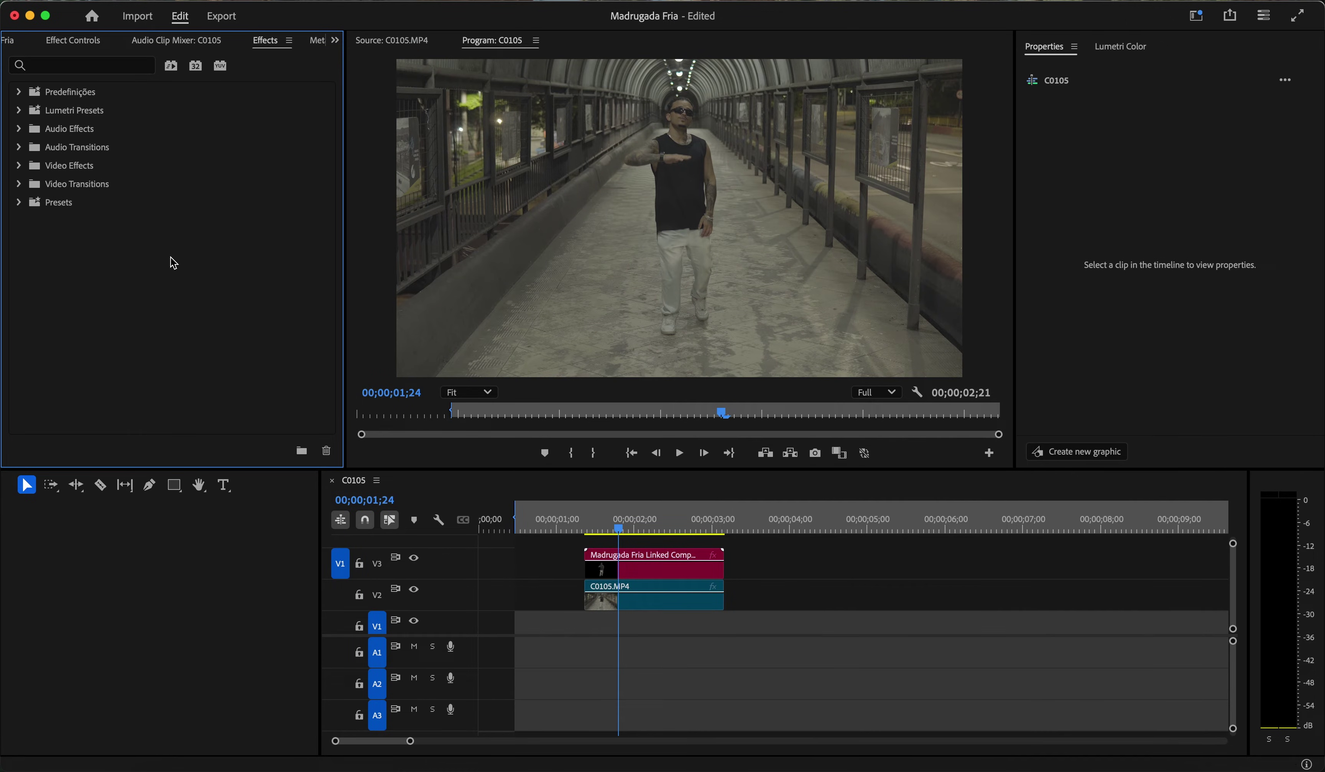
- Expand the GUF ROTOSCOPE VFX preset bin and look through its presets and subfolders
left_click(19, 203)
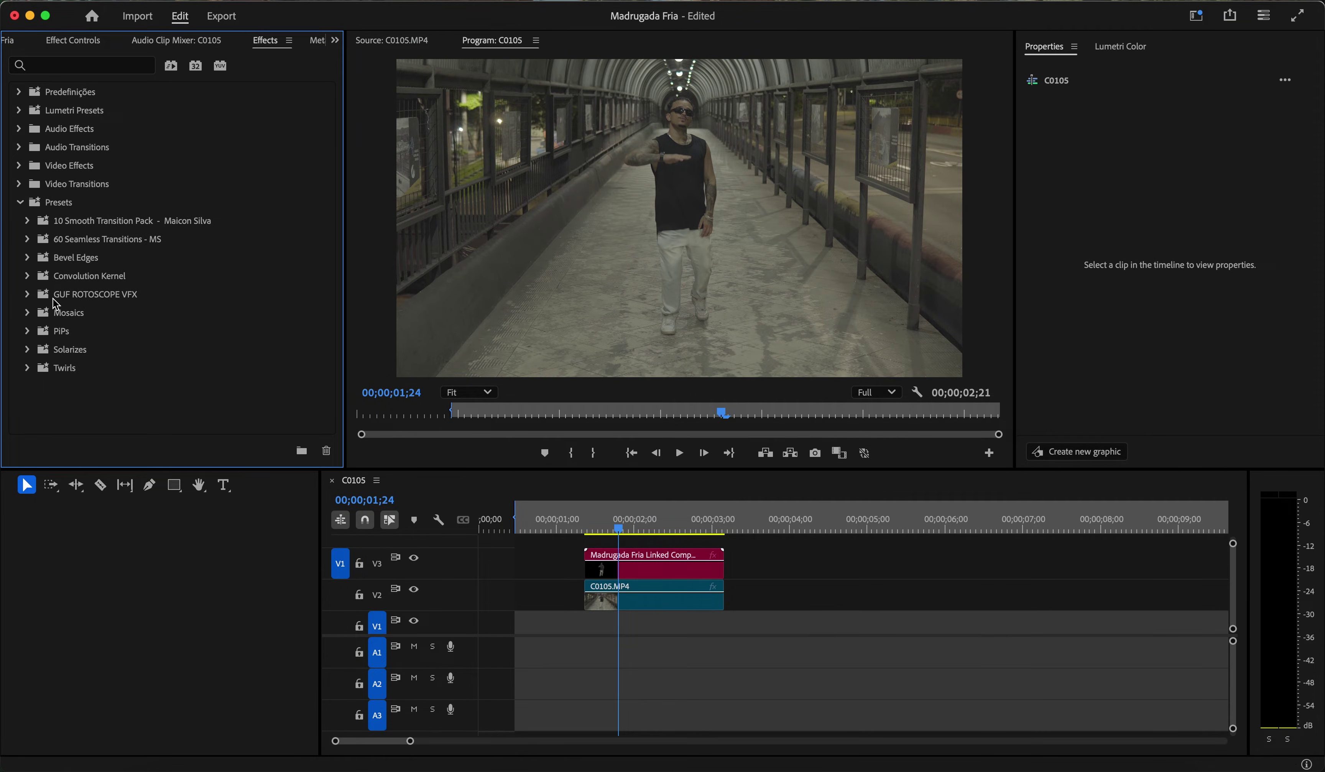
left_click(26, 295)
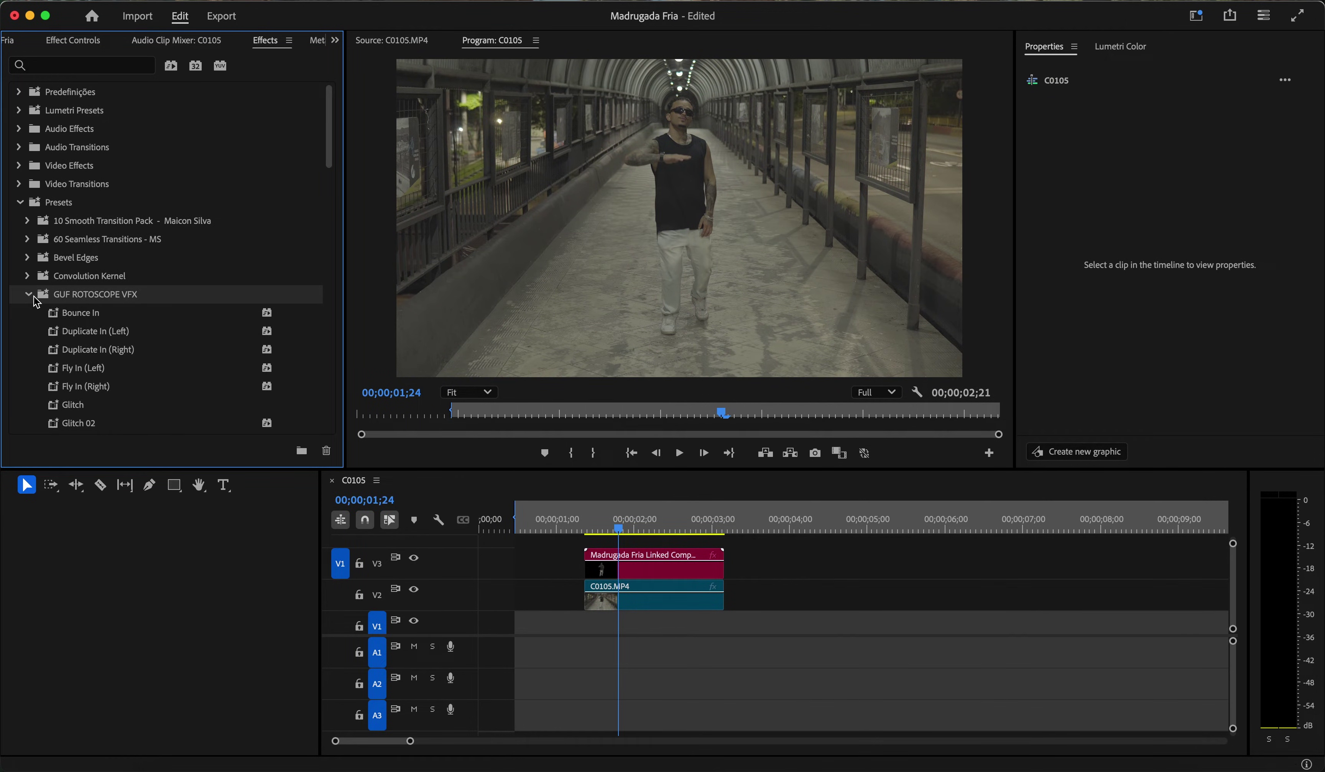
scroll(79, 297, "down", 5)
scroll(84, 191, "up", 2)
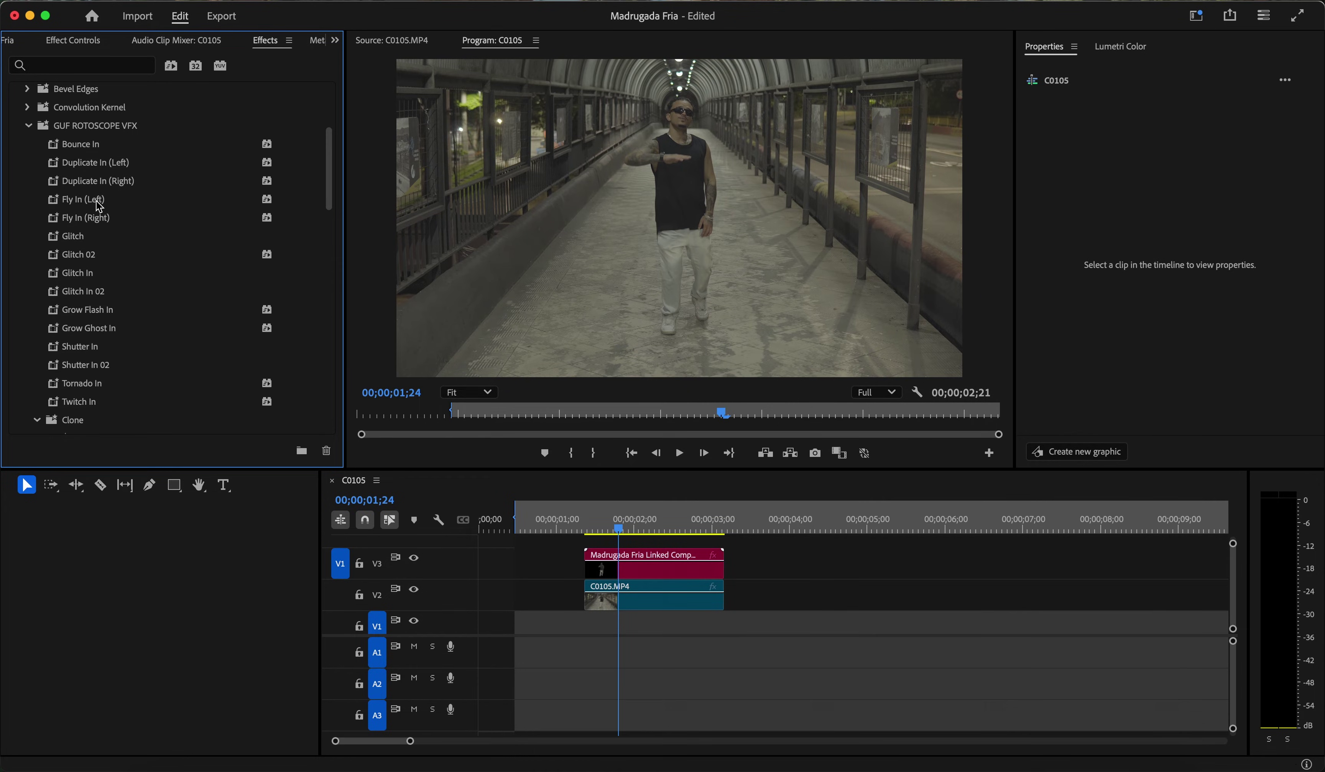
scroll(115, 260, "down", 5)
scroll(122, 292, "down", 6)
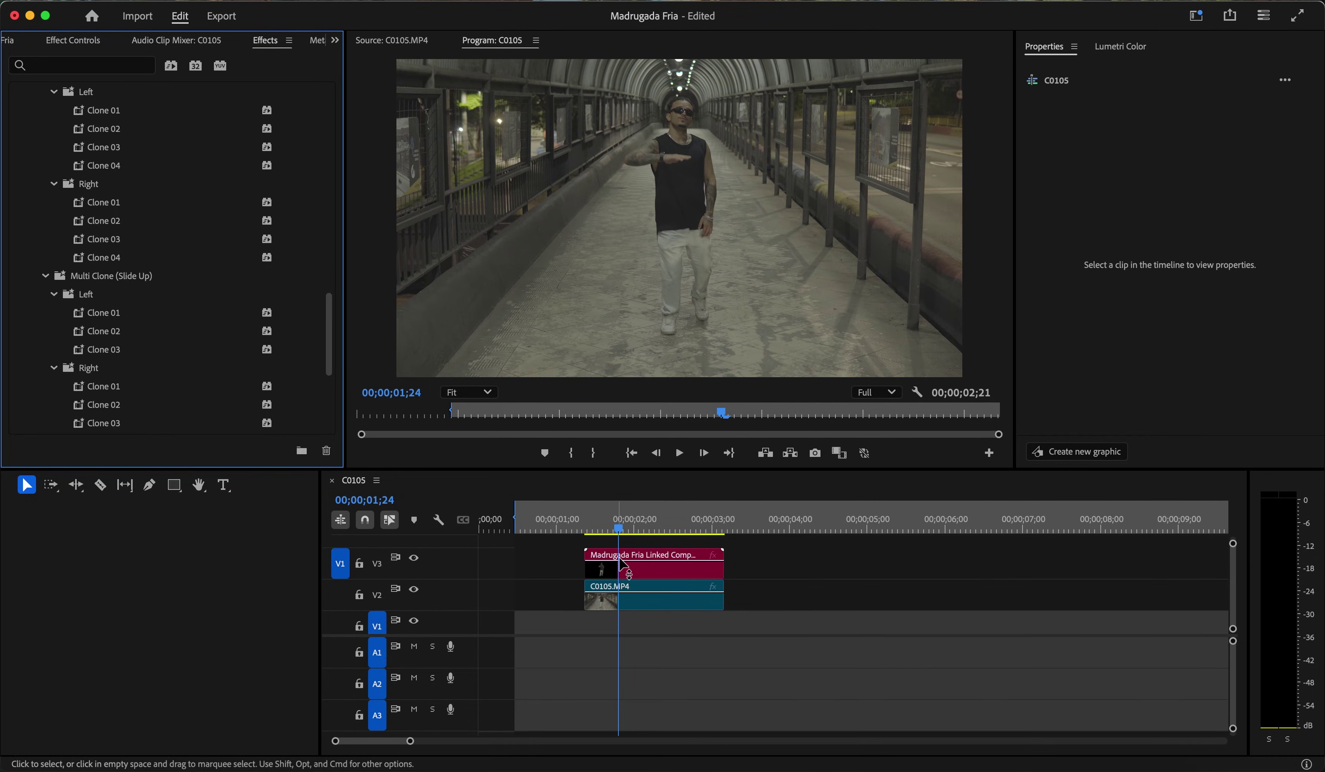
- Try the Clone 02 preset from Multi Clone (Slide Horizontal) Left on the rotoscoped V3 clip and play it back
scroll(119, 255, "up", 2)
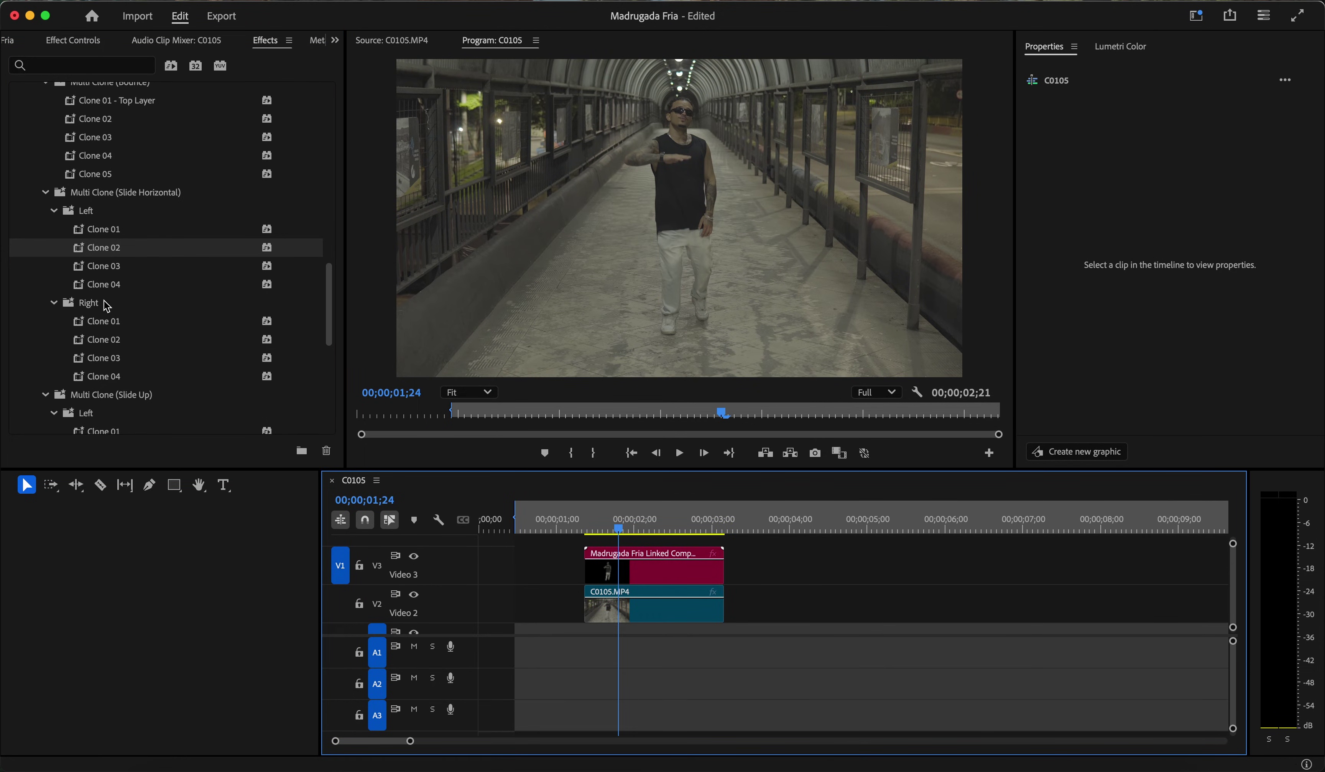
left_click_drag(108, 254, 643, 567)
key("space")
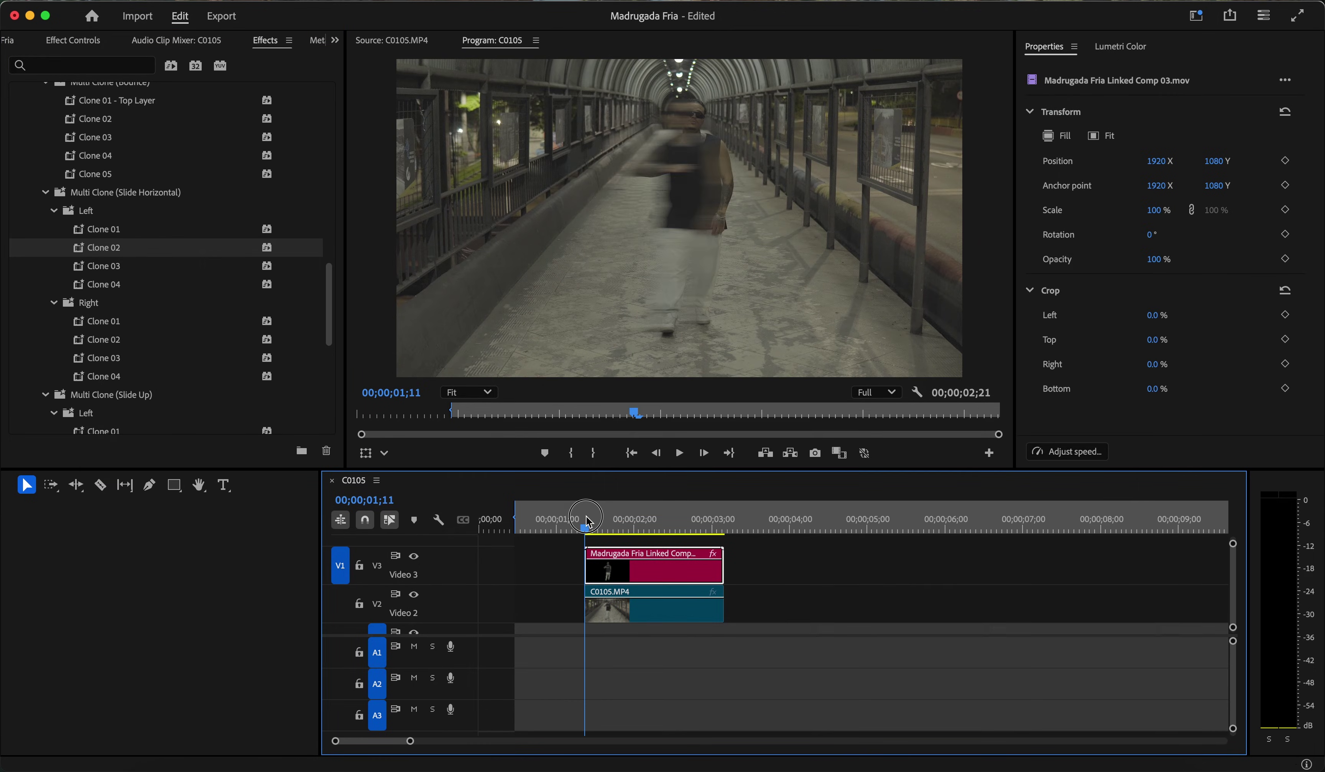
left_click_drag(610, 524, 563, 524)
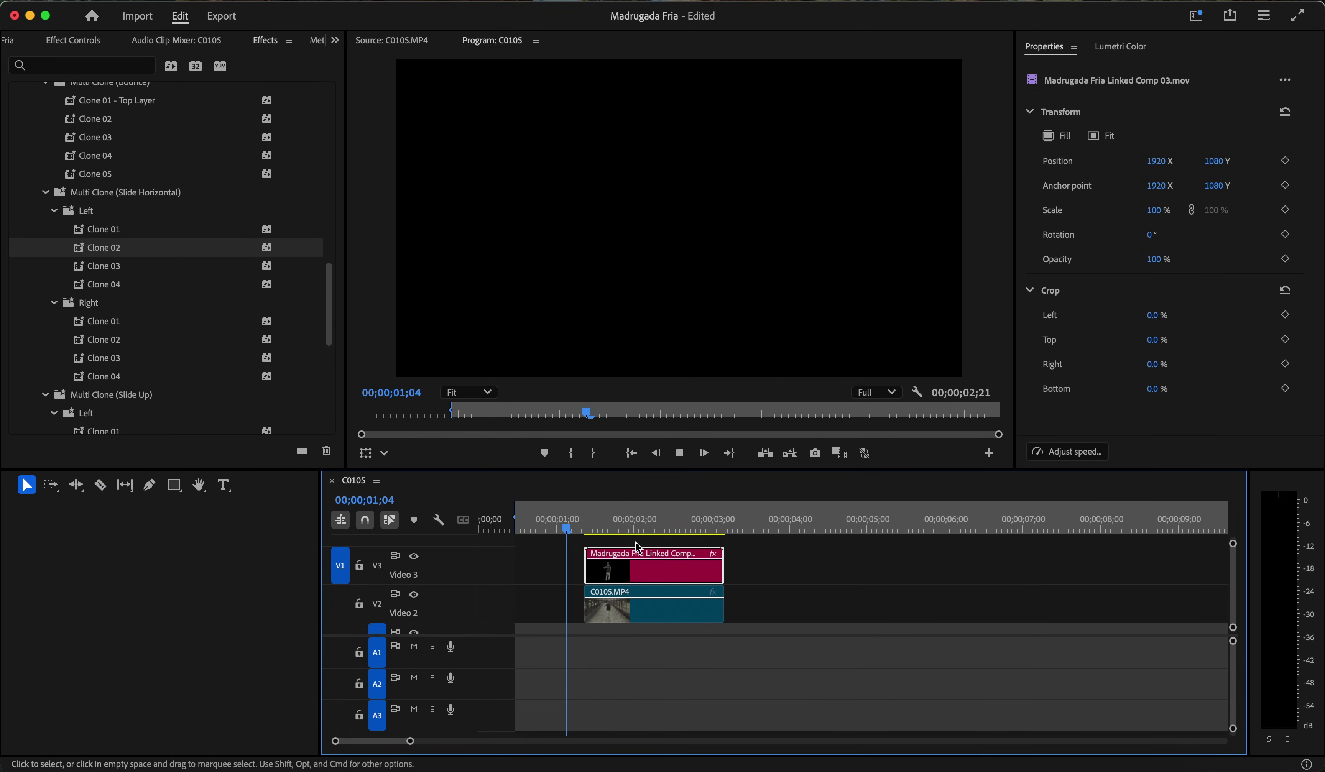
key("space")
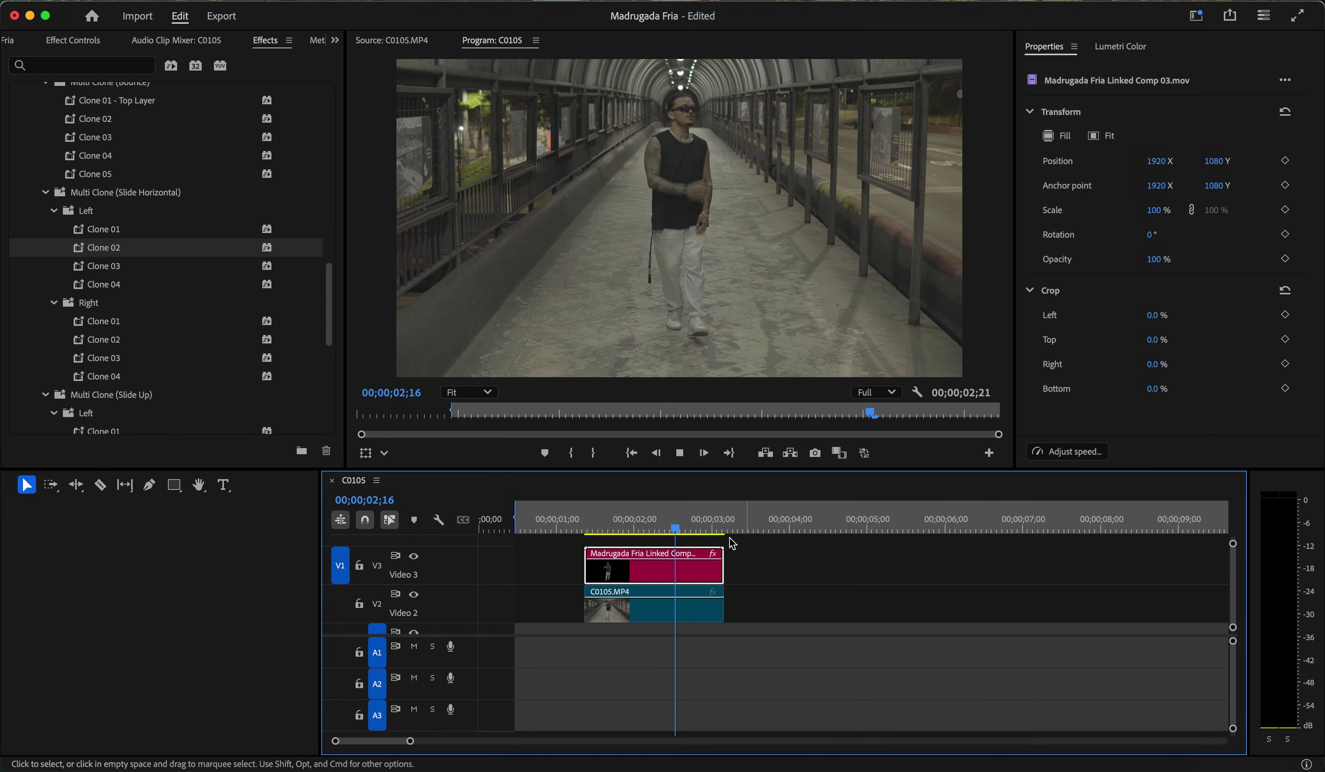
left_click(614, 524)
- Try the Trippy preset Liquid Bubble on the C0105.MP4 background clip on V2 and play back the result
scroll(190, 305, "down", 1)
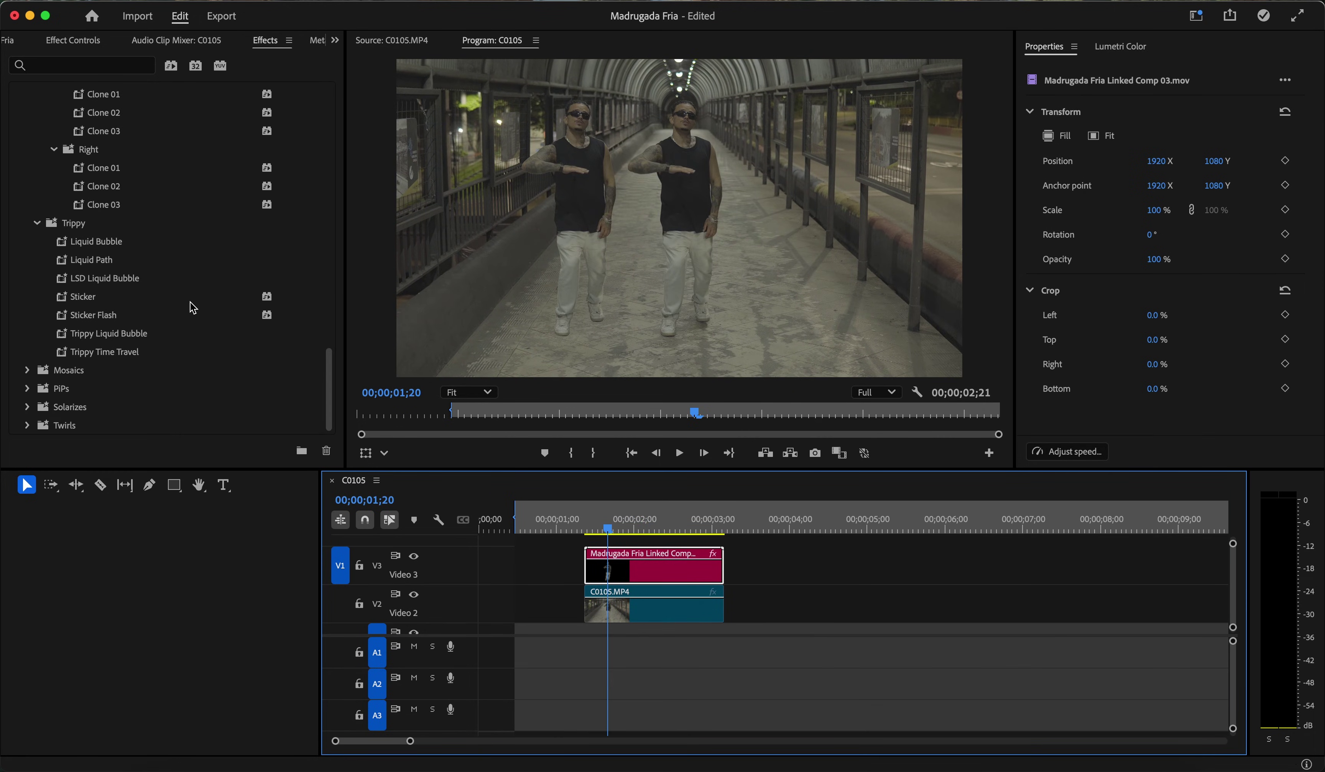
scroll(133, 291, "up", 4)
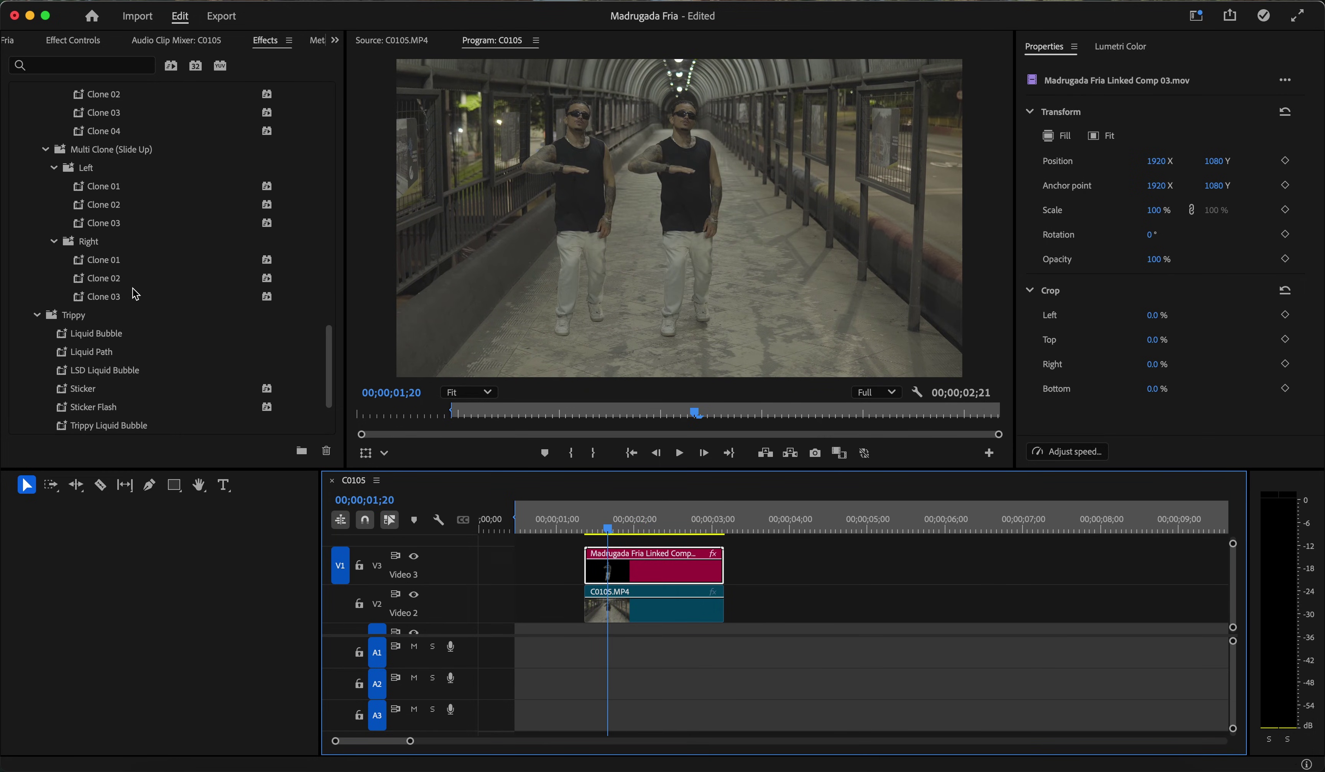
scroll(151, 322, "down", 2)
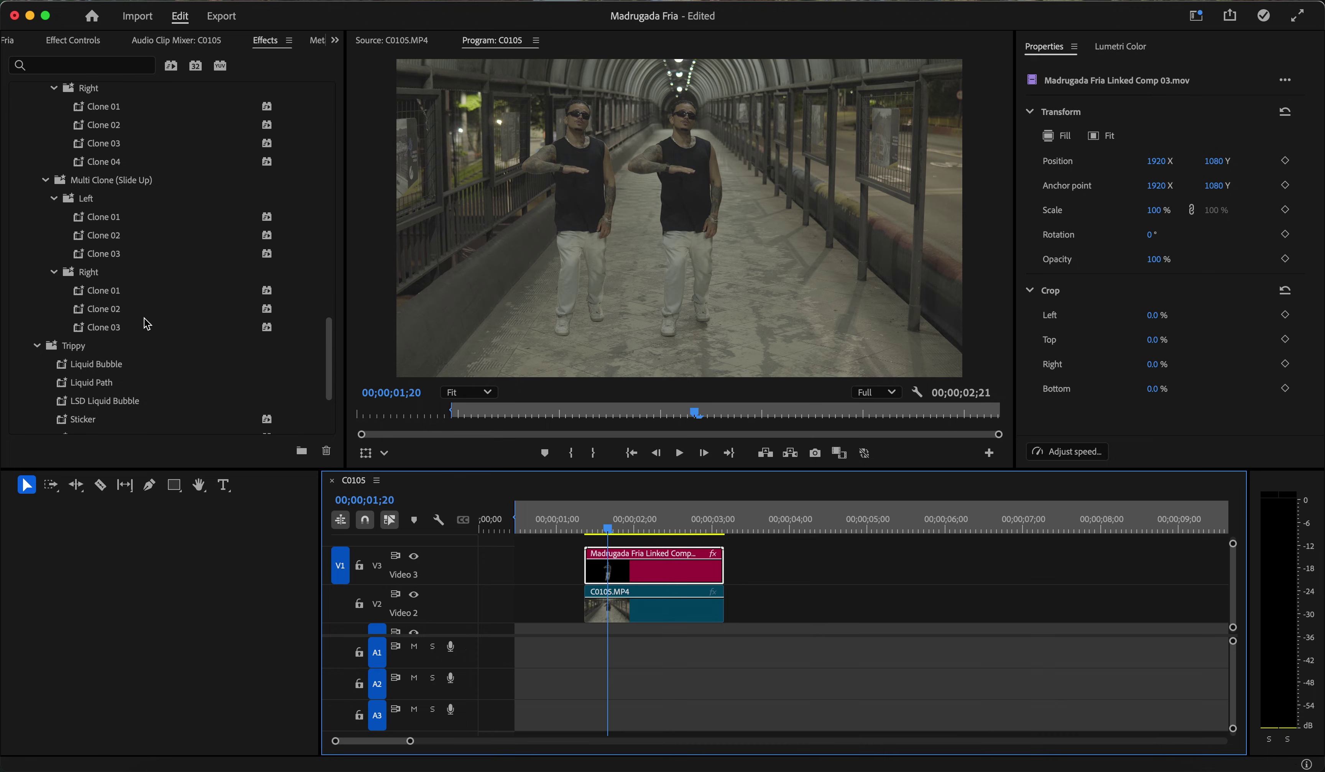
left_click(123, 308)
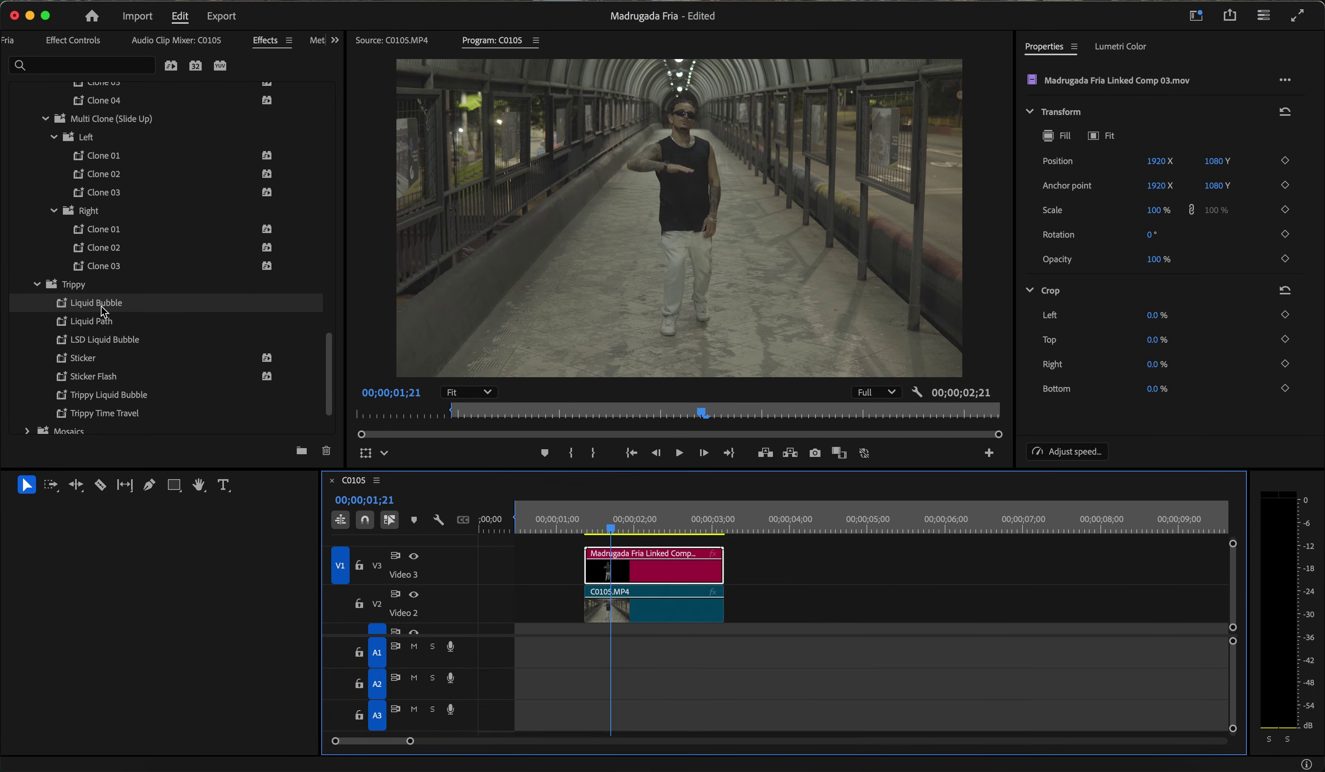
left_click_drag(105, 313, 672, 610)
left_click_drag(600, 525, 593, 529)
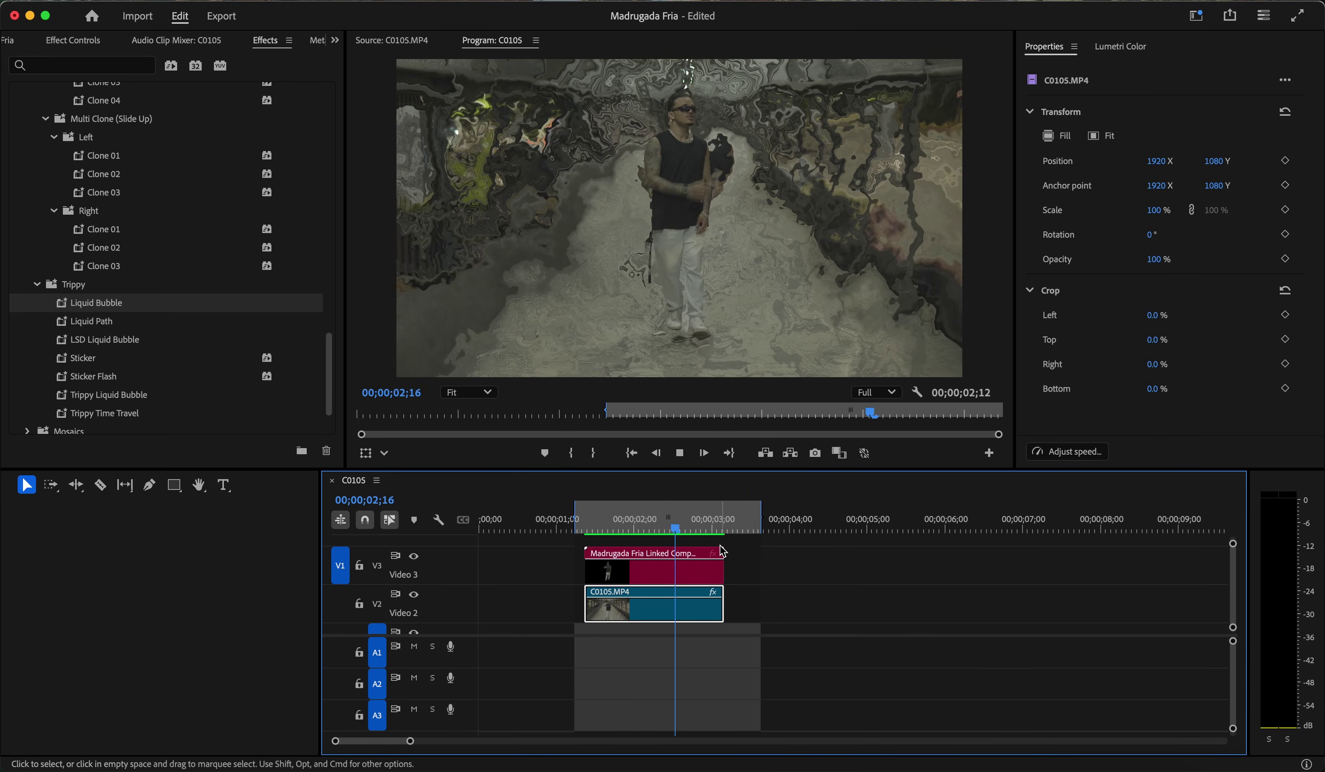
left_click(590, 526)
key("space")
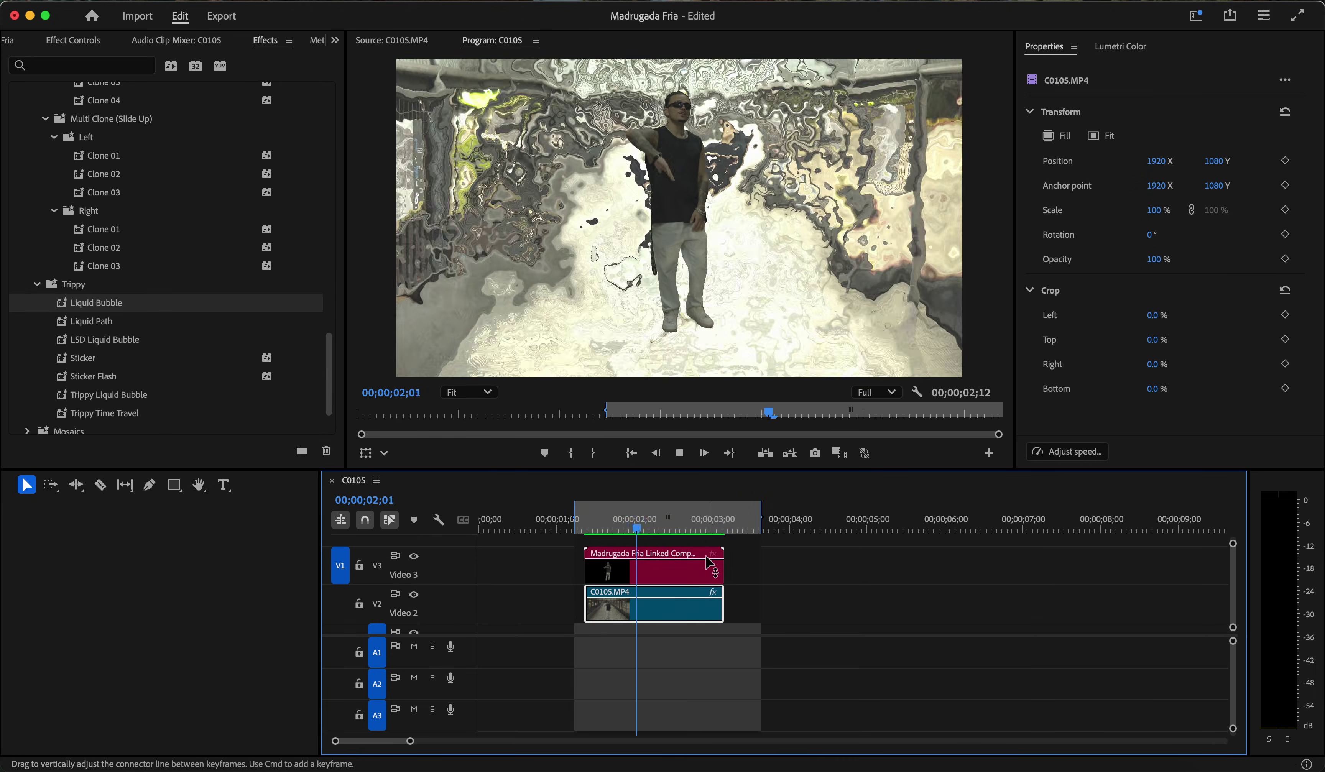
key("space")
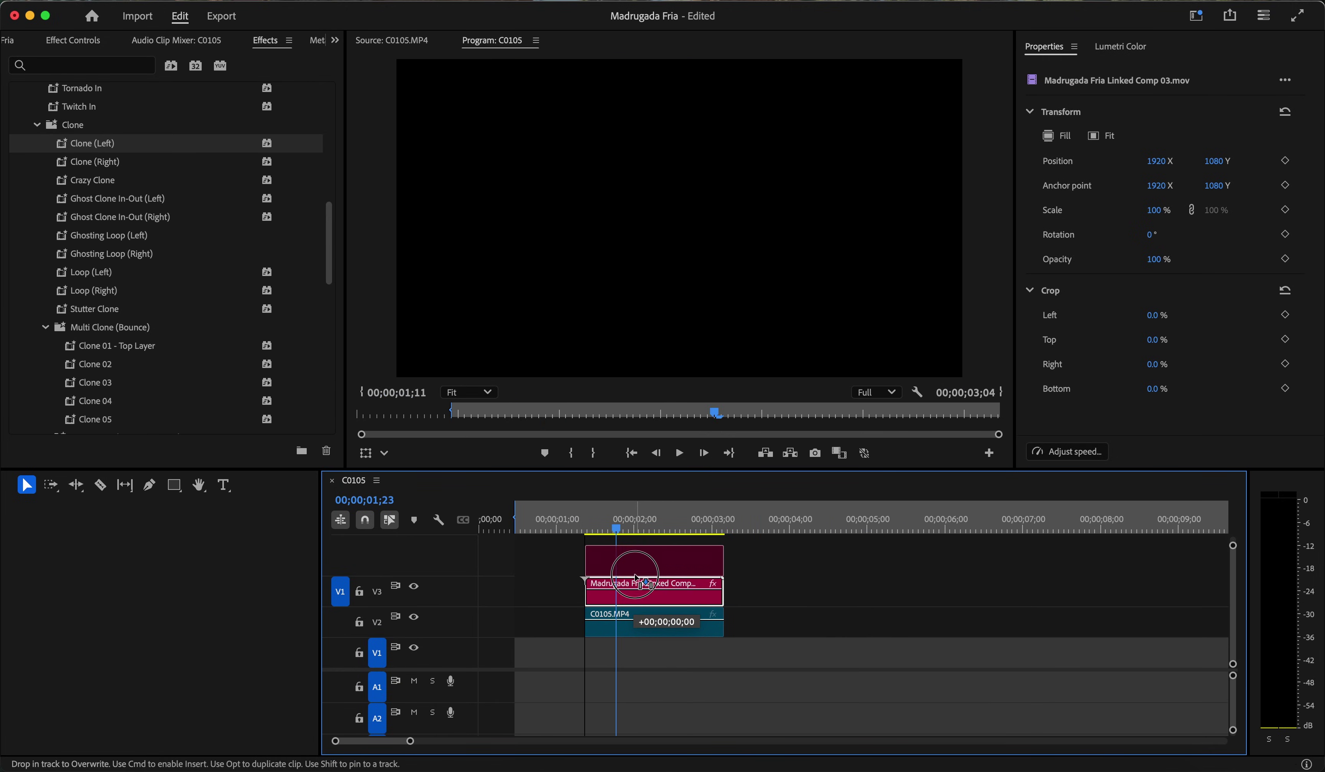
- Duplicate the rotoscoped V3 clip onto V4 at the same time and remove the copy's Clone (Left) Transform and Levels effects
left_click_drag(636, 581, 638, 576)
left_click_drag(615, 524, 626, 526)
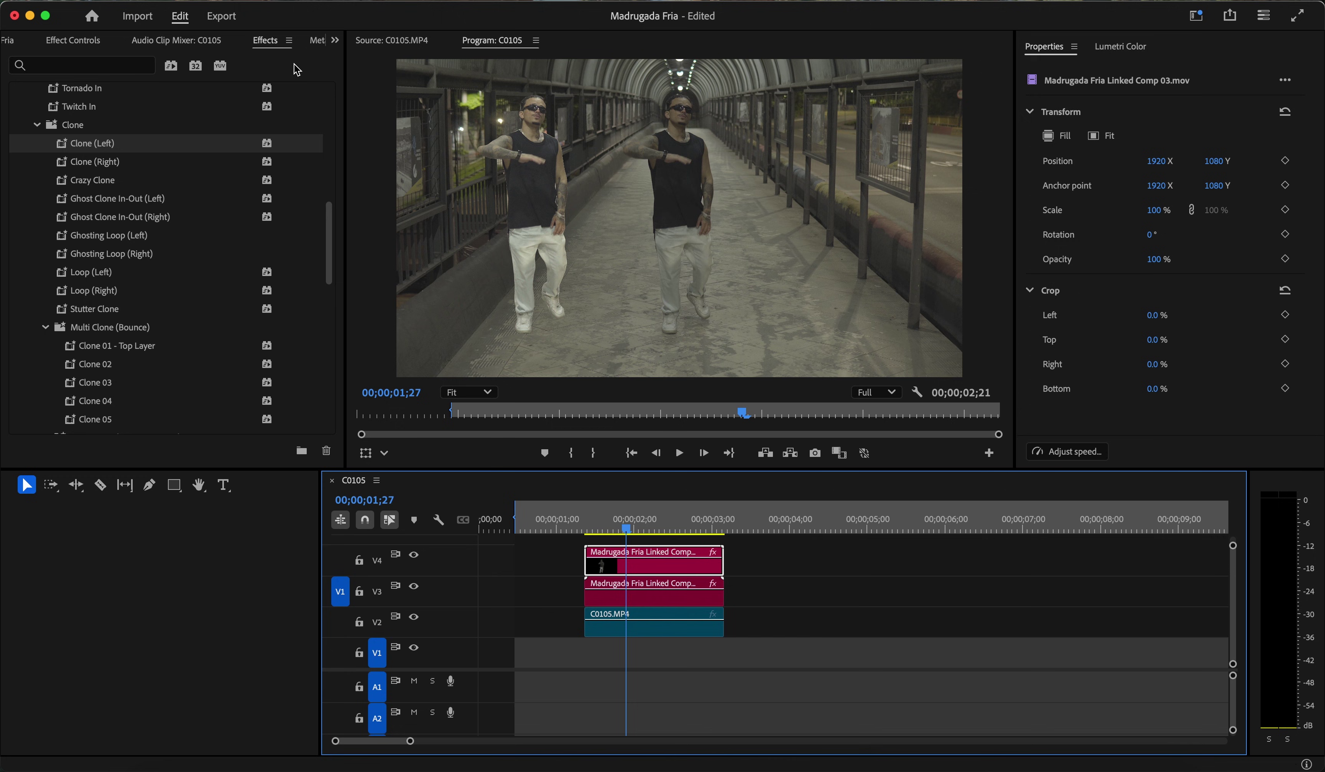
left_click(335, 41)
left_click(350, 80)
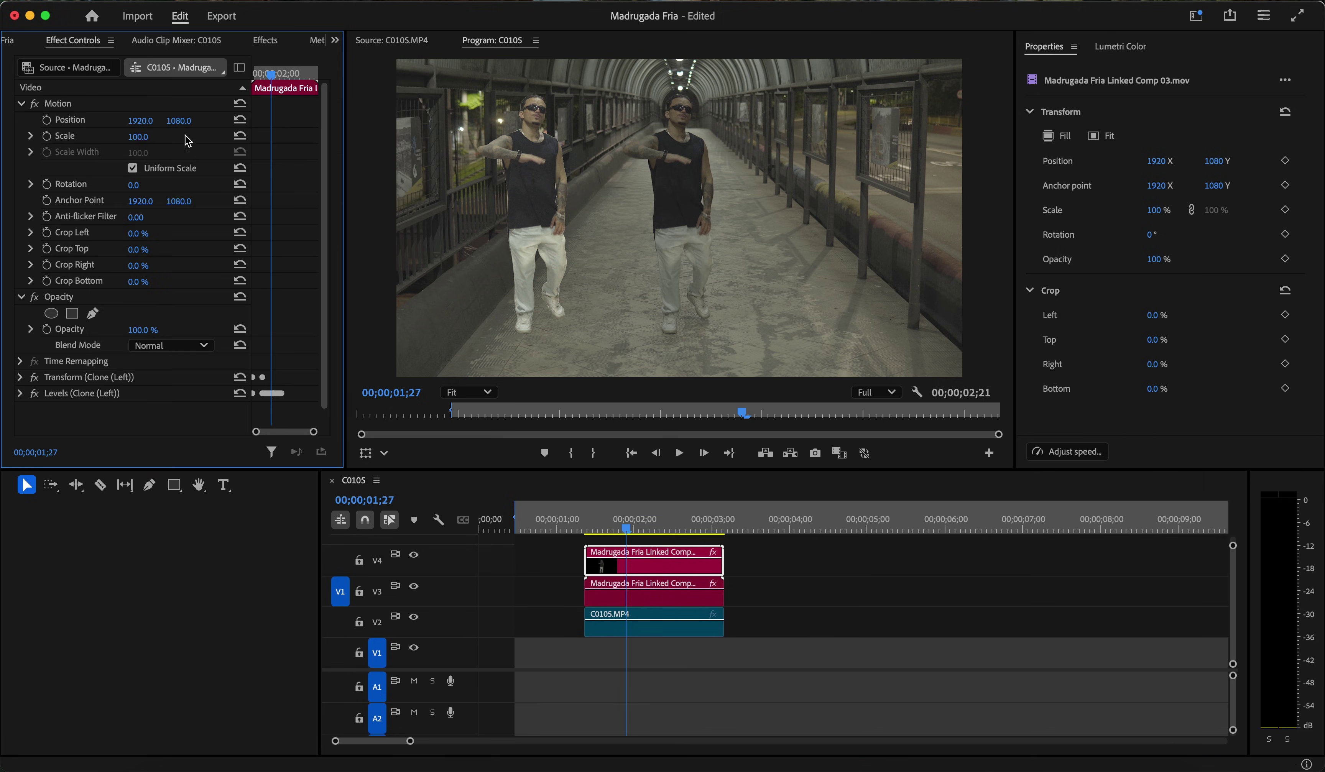
left_click(83, 376)
key("Delete")
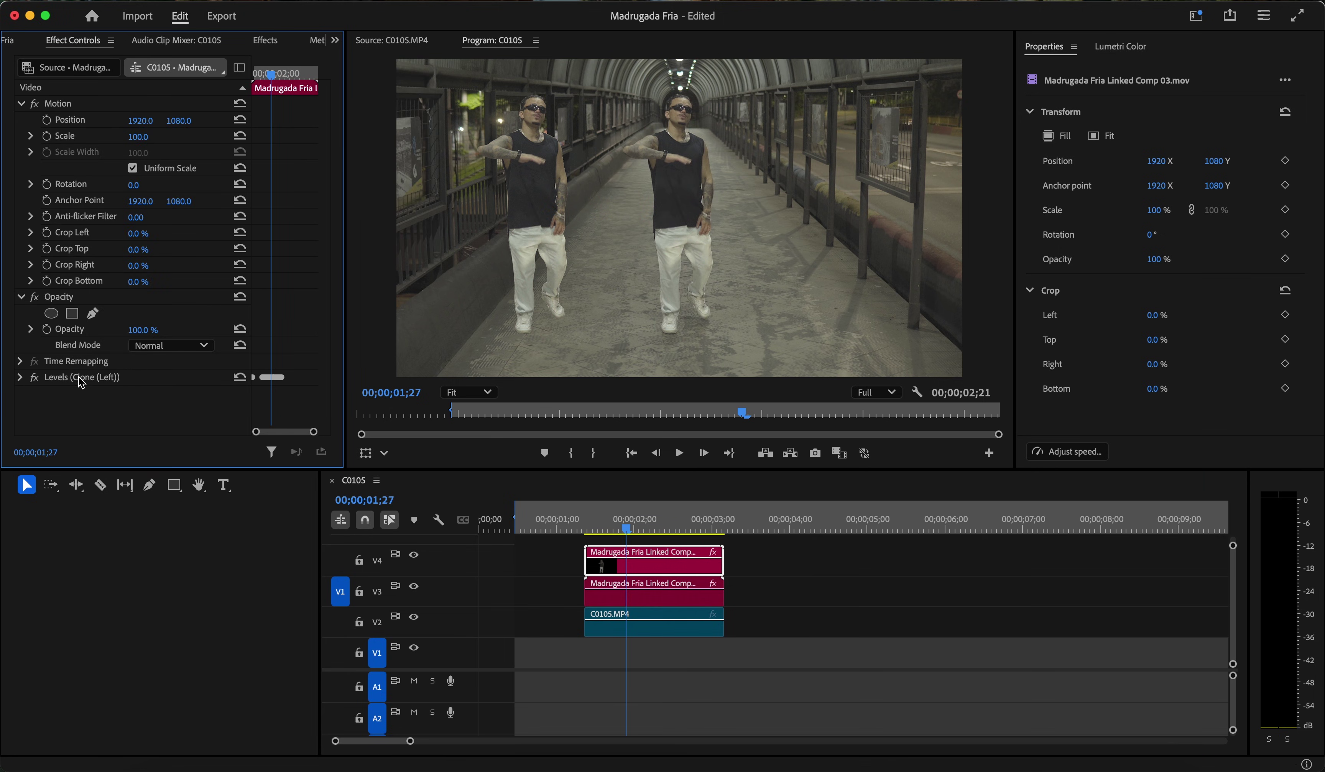
left_click(83, 377)
key("Delete")
- Apply the Clone (Right) preset to the duplicate clip on V4 and play back the clones from the start of the clips
left_click(262, 41)
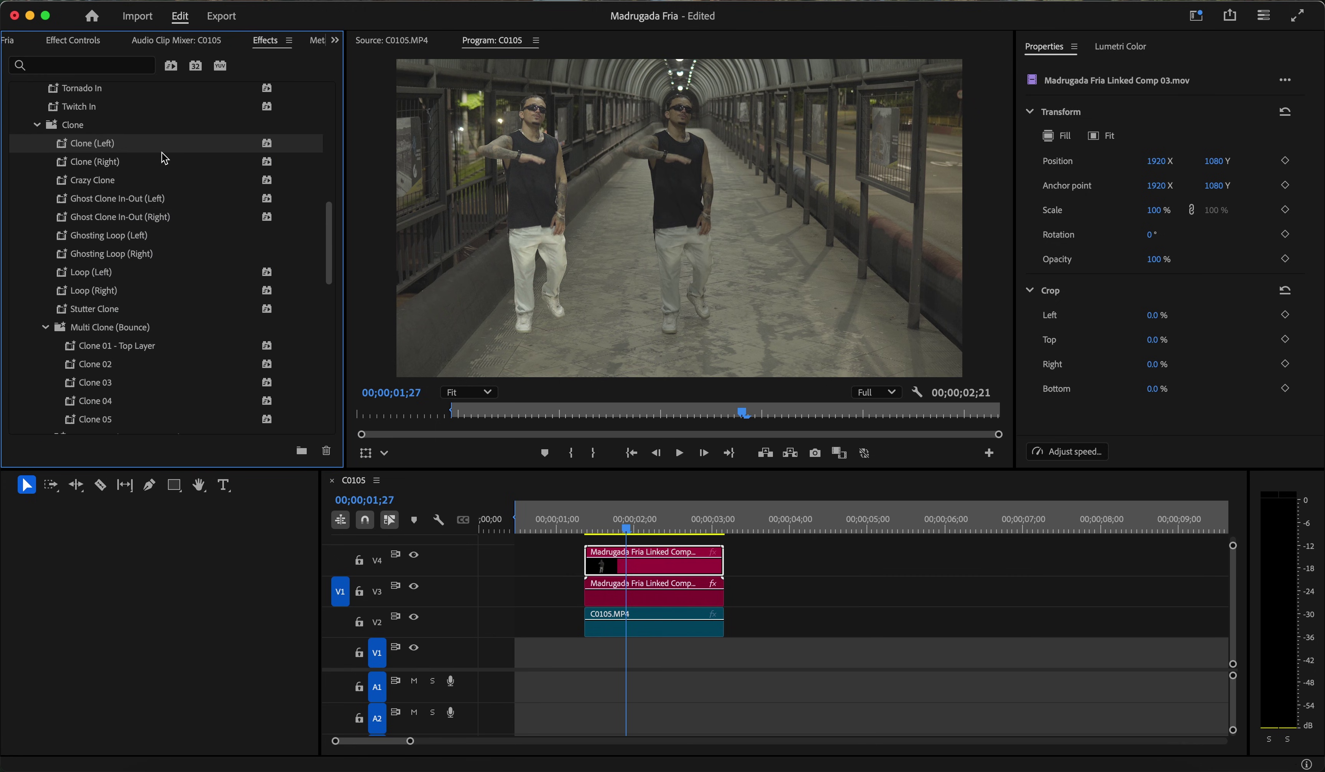
left_click_drag(94, 163, 688, 566)
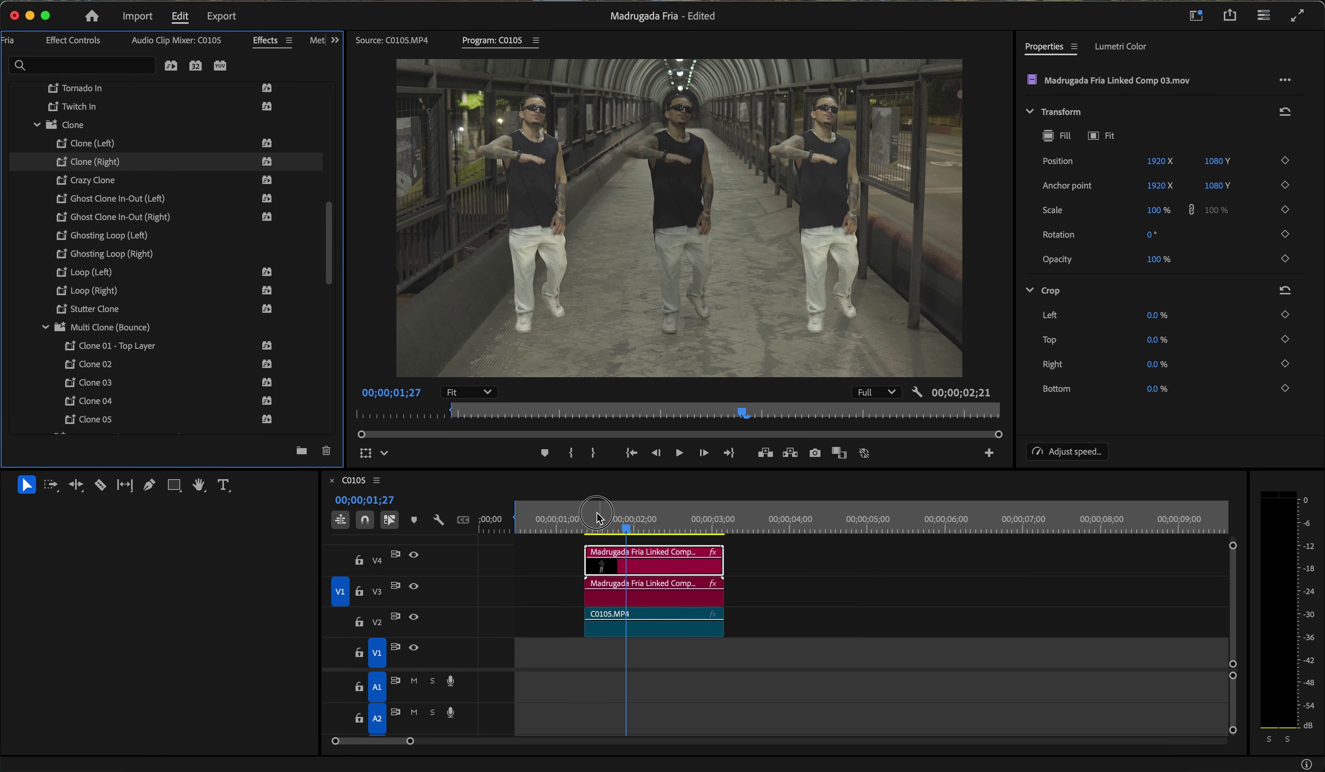
mouse_move(597, 514)
left_mouse_down()
mouse_move(573, 513)
mouse_move(587, 513)
left_mouse_up()
key("space")
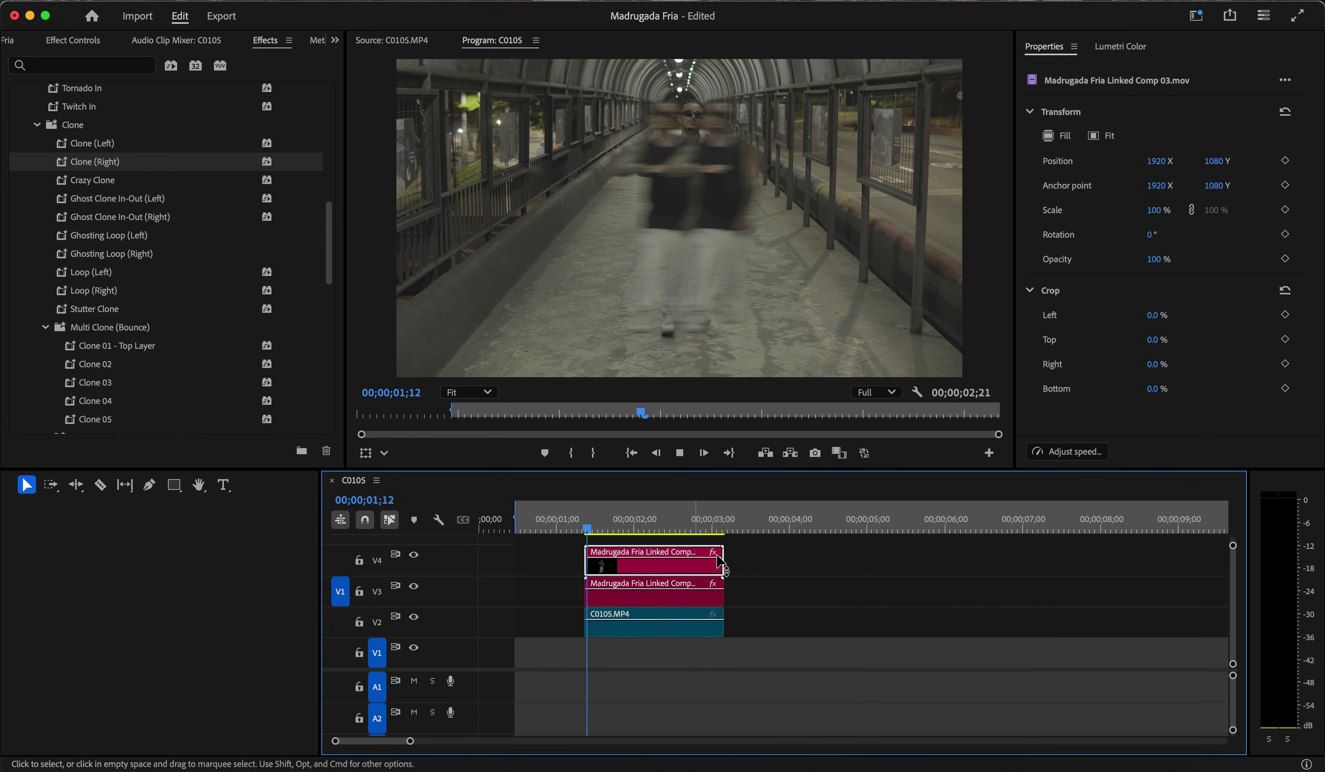
left_click(613, 527)
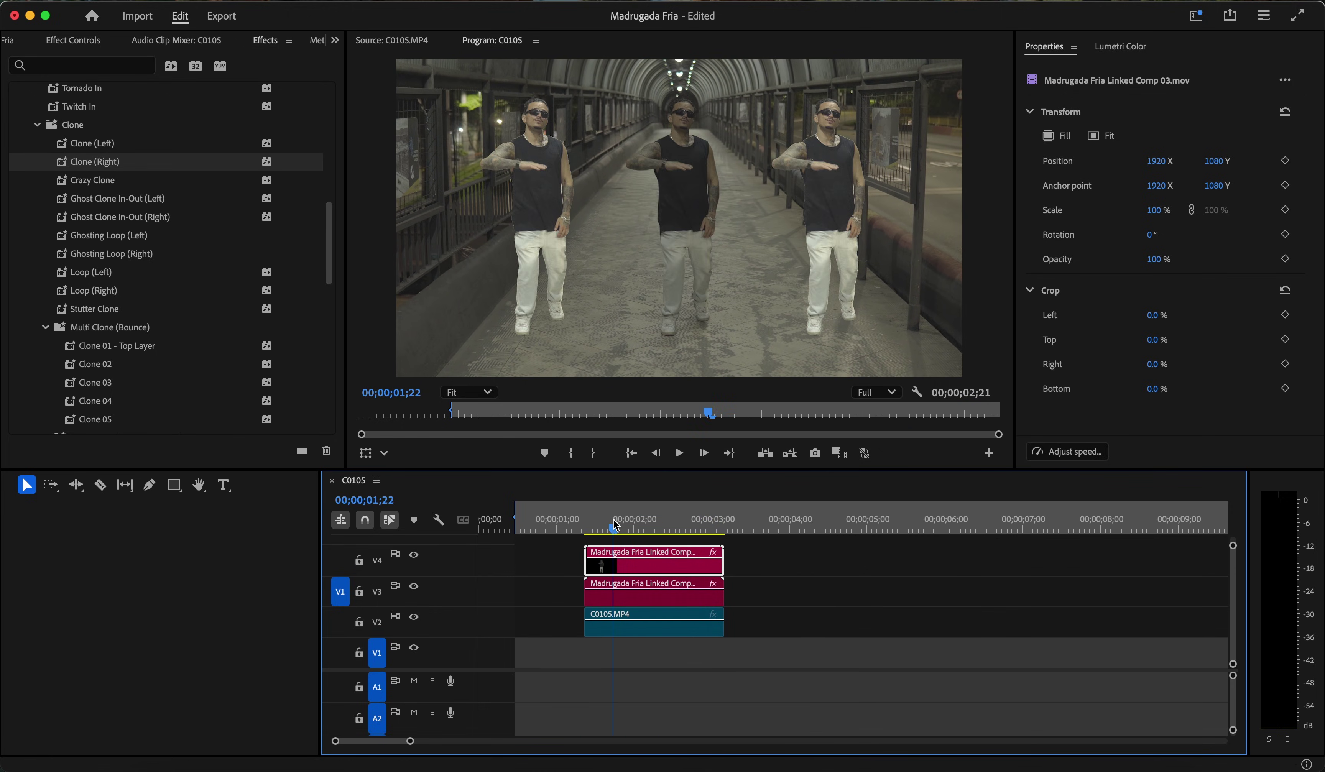